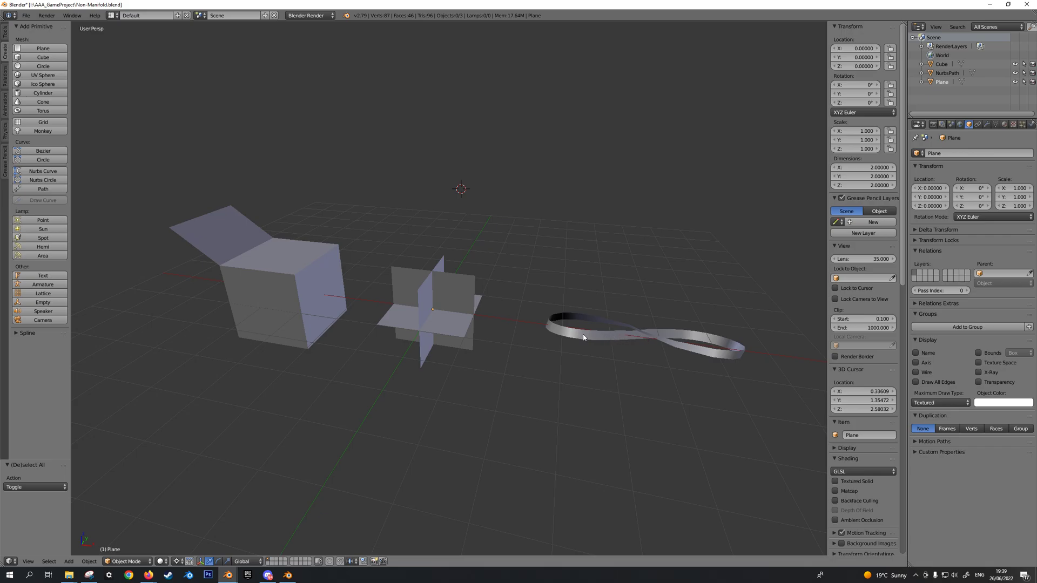
- Hide the tool shelf and the properties region to enlarge the 3D view of the three example meshes
{"action": "key", "text": "n"}
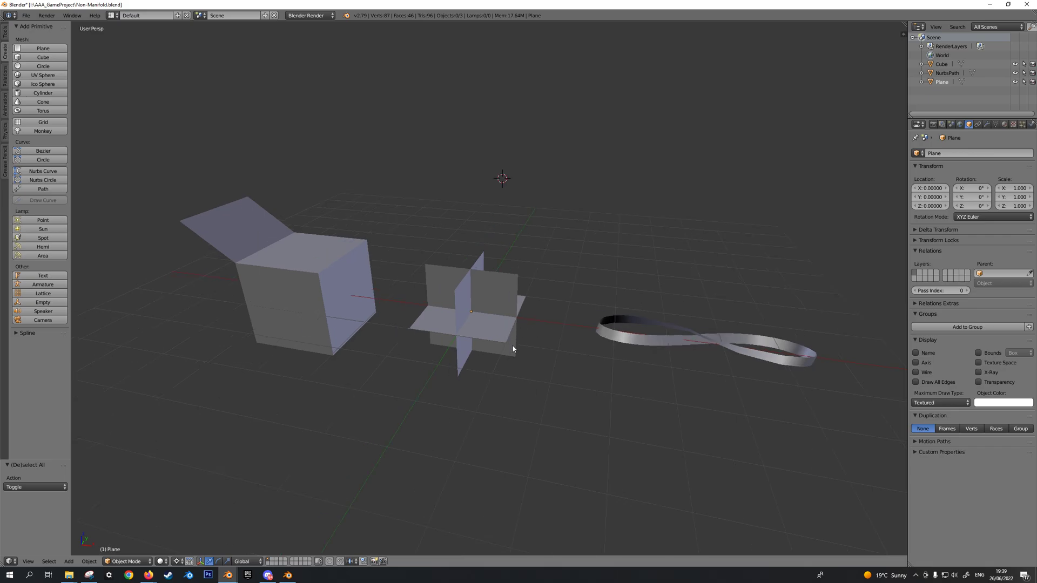
{"action": "key", "text": "t"}
{"action": "scroll", "coordinate": [516, 359], "scroll_direction": "up", "scroll_amount": 2}
{"action": "middle_click_drag", "start_coordinate": [548, 358], "coordinate": [528, 362], "text": "shift"}
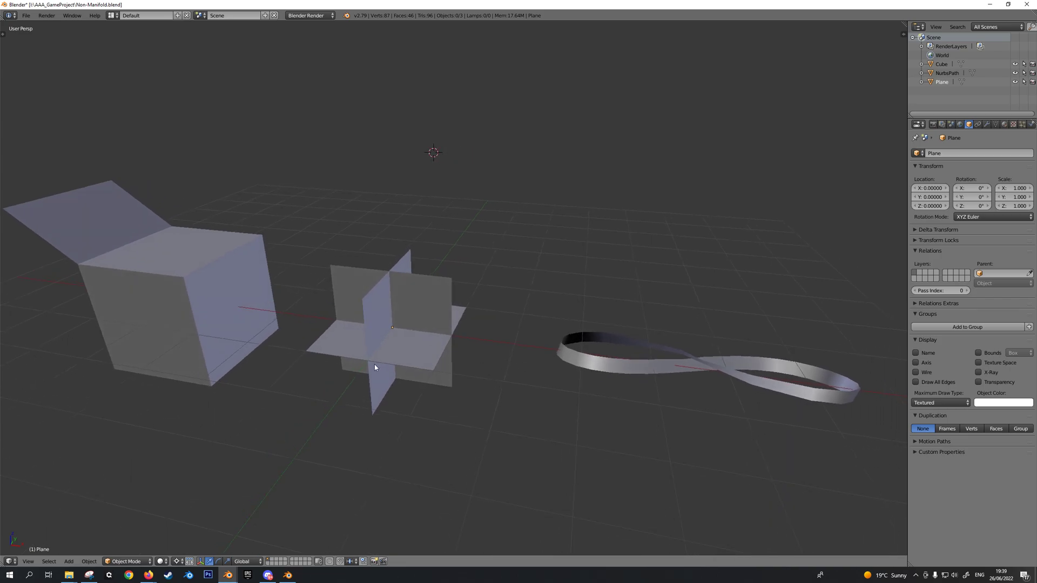
- Select the intersecting planes, the cube with the flap and the twisted strip in turn, and clear the selection
{"action": "right_click", "coordinate": [437, 312]}
{"action": "right_click", "coordinate": [242, 305]}
{"action": "right_click", "coordinate": [621, 369]}
{"action": "right_click", "coordinate": [432, 322]}
{"action": "middle_click_drag", "start_coordinate": [529, 327], "coordinate": [539, 330]}
{"action": "key", "text": "a"}
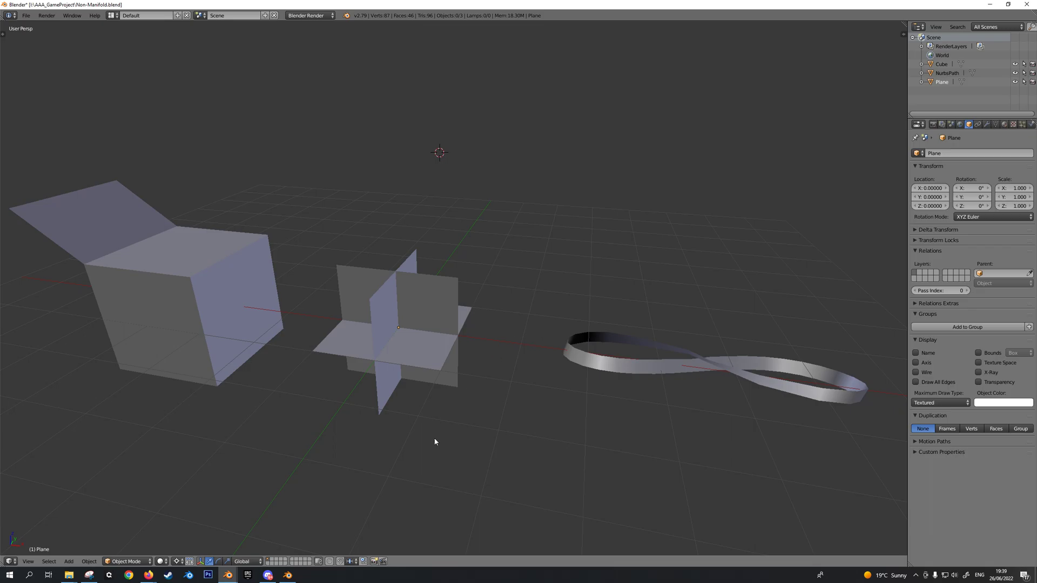
- Switch to the Blender window with the boxes, flat plane and curved sheet, and select the whole object
{"action": "mouse_move", "coordinate": [228, 575]}
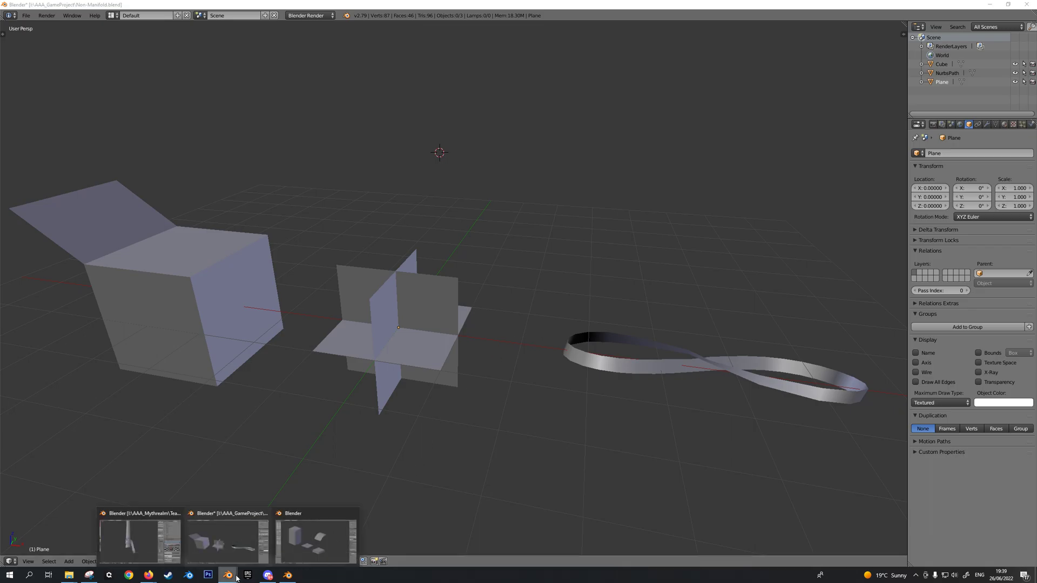
{"action": "left_click", "coordinate": [302, 546]}
{"action": "middle_click_drag", "start_coordinate": [544, 345], "coordinate": [601, 345], "text": "shift"}
{"action": "scroll", "coordinate": [609, 349], "scroll_direction": "up", "scroll_amount": 1}
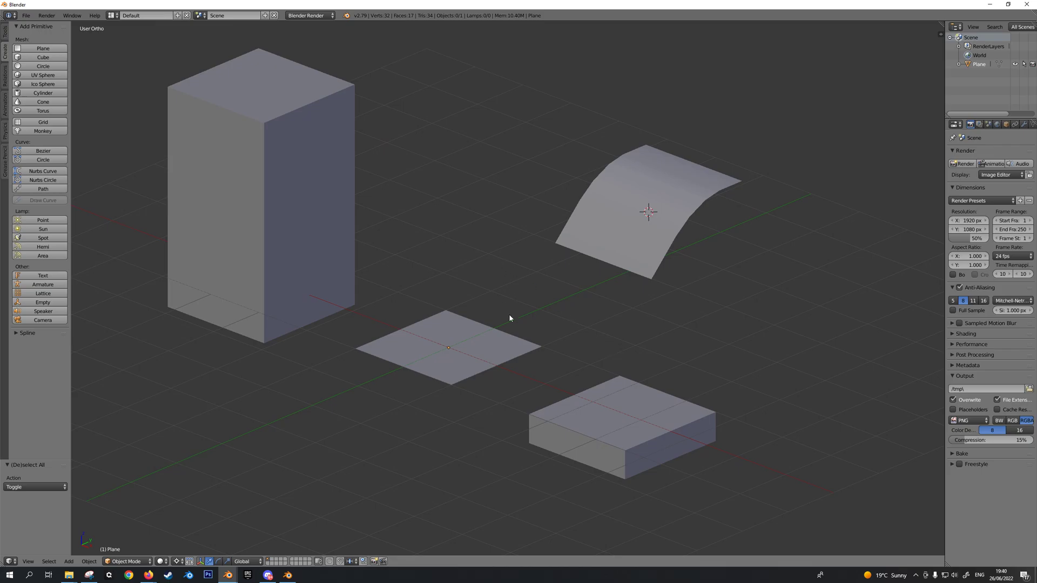
{"action": "key", "text": "a"}
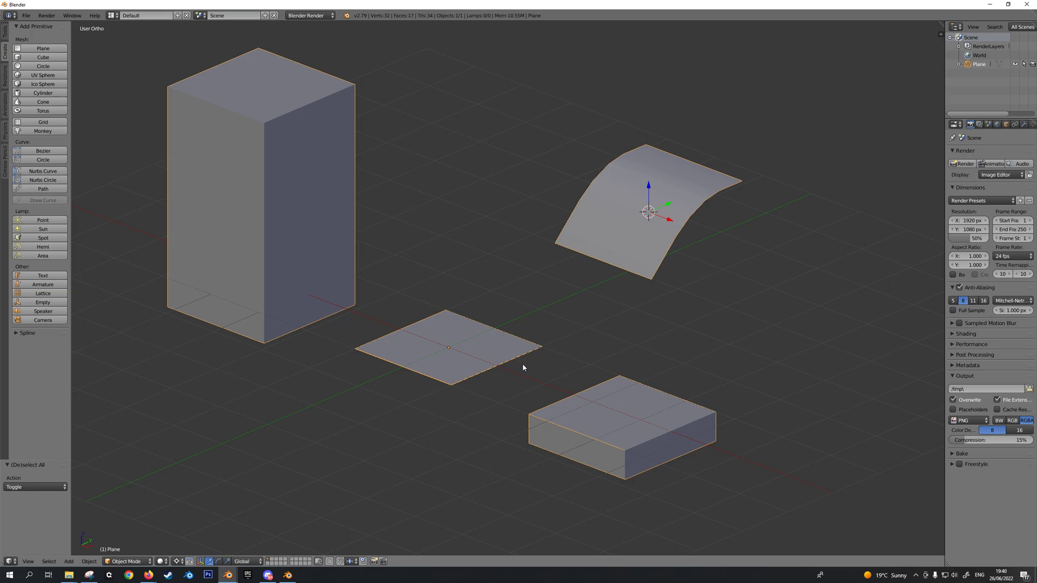
{"action": "middle_click_drag", "start_coordinate": [519, 356], "coordinate": [529, 347]}
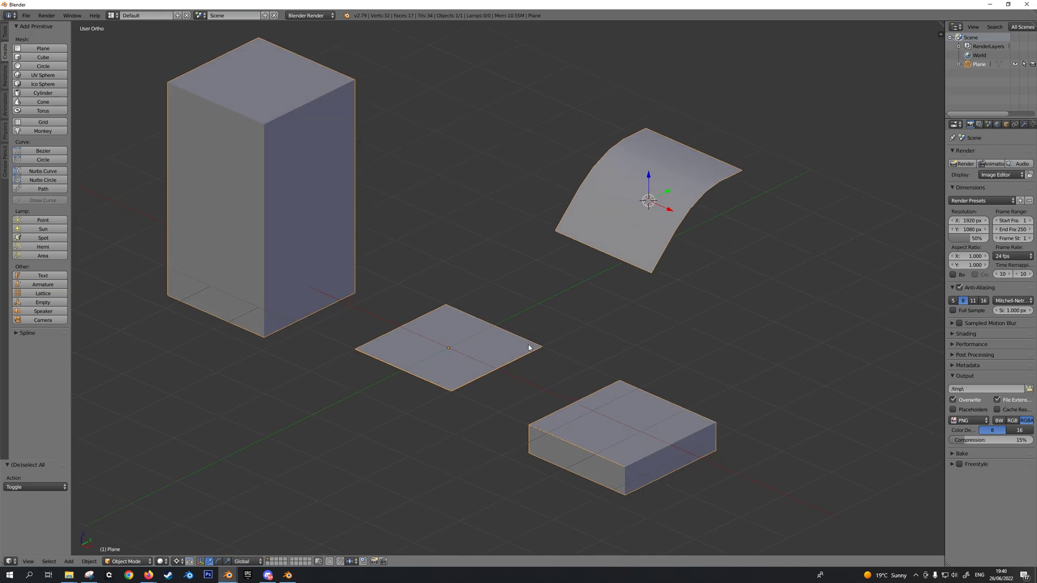
- Enter Edit Mode on the mesh with nothing selected, placing the 3D cursor on the curved sheet and centring the view on it
{"action": "key", "text": "Tab"}
{"action": "key", "text": "a"}
{"action": "left_click", "coordinate": [676, 190]}
{"action": "key", "text": "alt+Home"}
{"action": "middle_click_drag", "start_coordinate": [562, 375], "coordinate": [686, 214], "text": "shift"}
{"action": "middle_click_drag", "start_coordinate": [581, 417], "coordinate": [647, 398]}
{"action": "scroll", "coordinate": [647, 398], "scroll_direction": "up", "scroll_amount": 1}
{"action": "middle_click_drag", "start_coordinate": [613, 337], "coordinate": [628, 340], "text": "shift"}
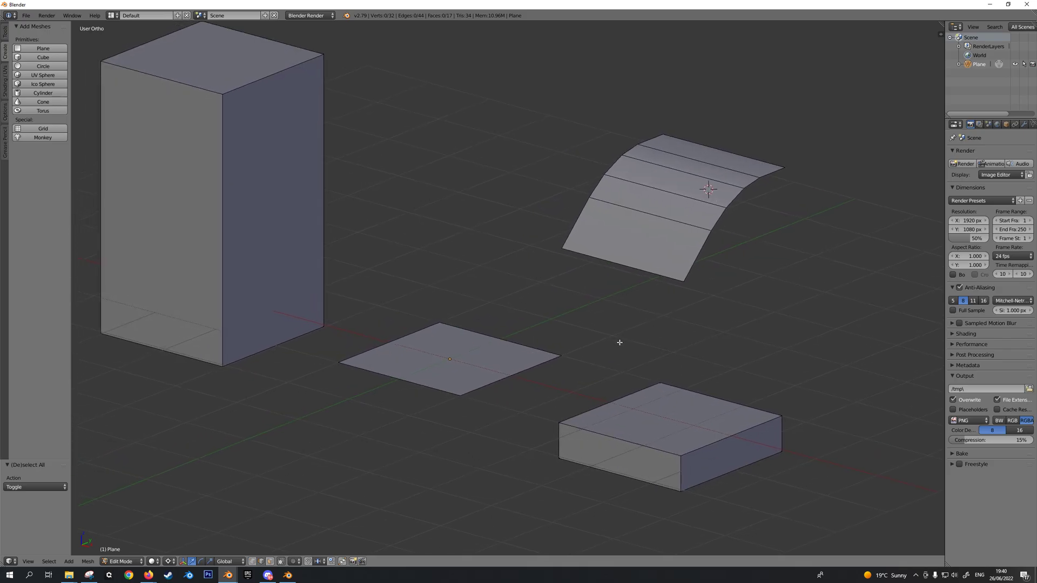
- Select the linked geometry of the flat plane, examine it from several angles and clear the selection
{"action": "key", "text": "a"}
{"action": "key", "text": "a"}
{"action": "key", "text": "l"}
{"action": "middle_click_drag", "start_coordinate": [509, 416], "coordinate": [472, 319]}
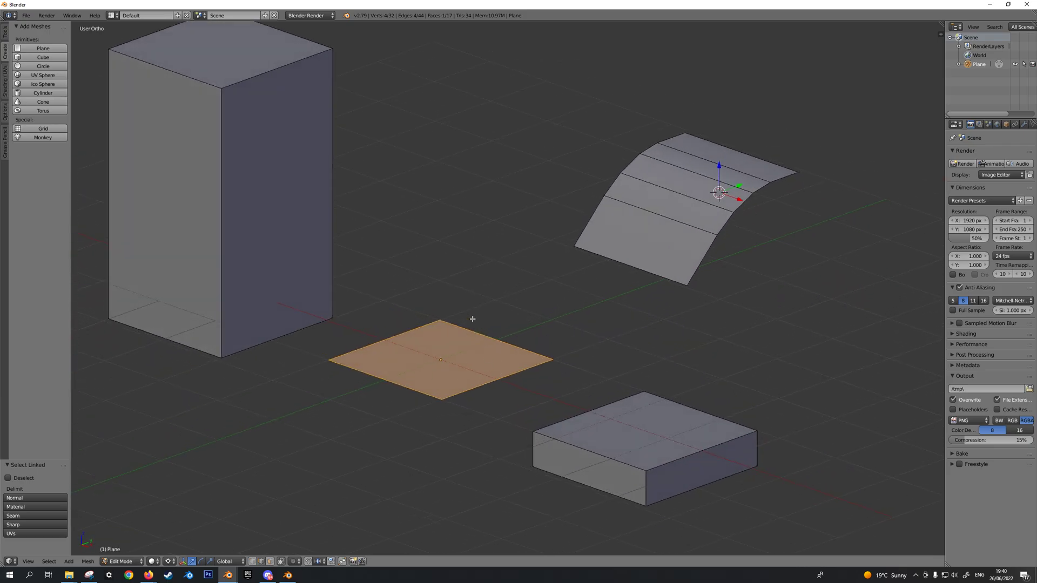
{"action": "middle_click_drag", "start_coordinate": [476, 379], "coordinate": [514, 364]}
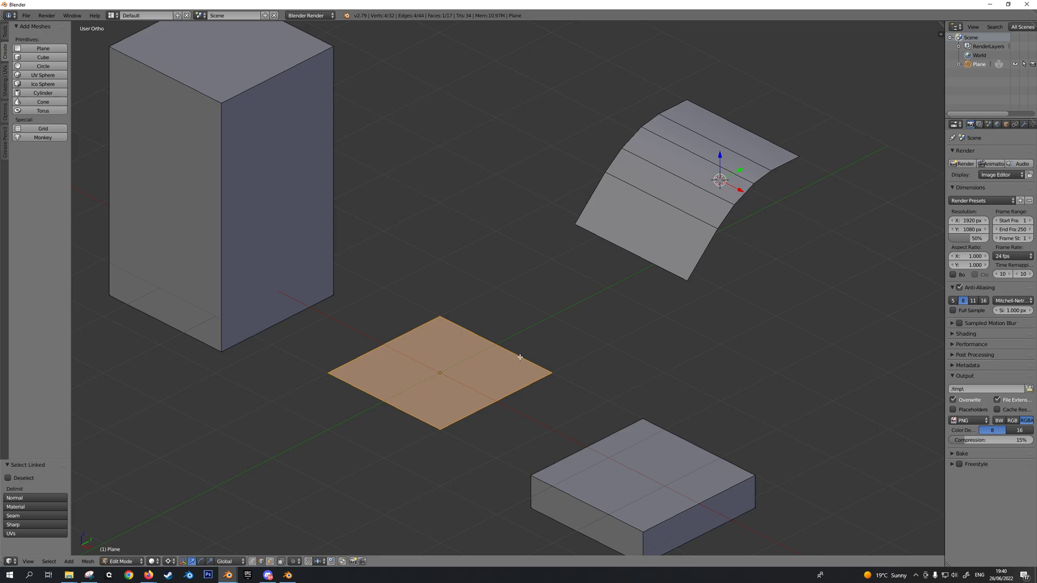
{"action": "middle_click_drag", "start_coordinate": [480, 434], "coordinate": [527, 306], "text": "shift"}
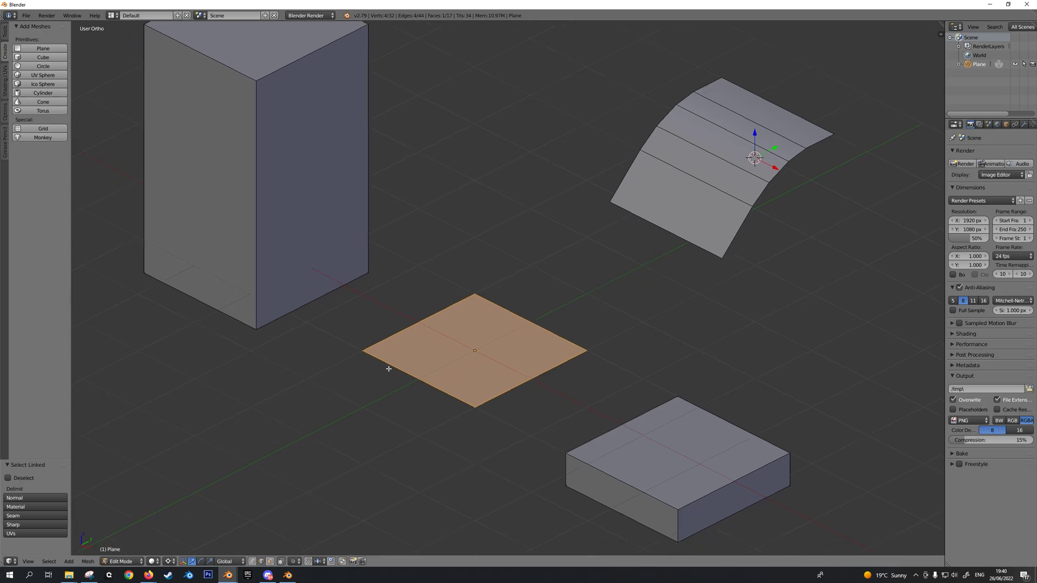
{"action": "middle_click_drag", "start_coordinate": [490, 377], "coordinate": [583, 247]}
{"action": "key", "text": "a"}
{"action": "scroll", "coordinate": [559, 301], "scroll_direction": "down", "scroll_amount": 4}
{"action": "scroll", "coordinate": [640, 322], "scroll_direction": "up", "scroll_amount": 5}
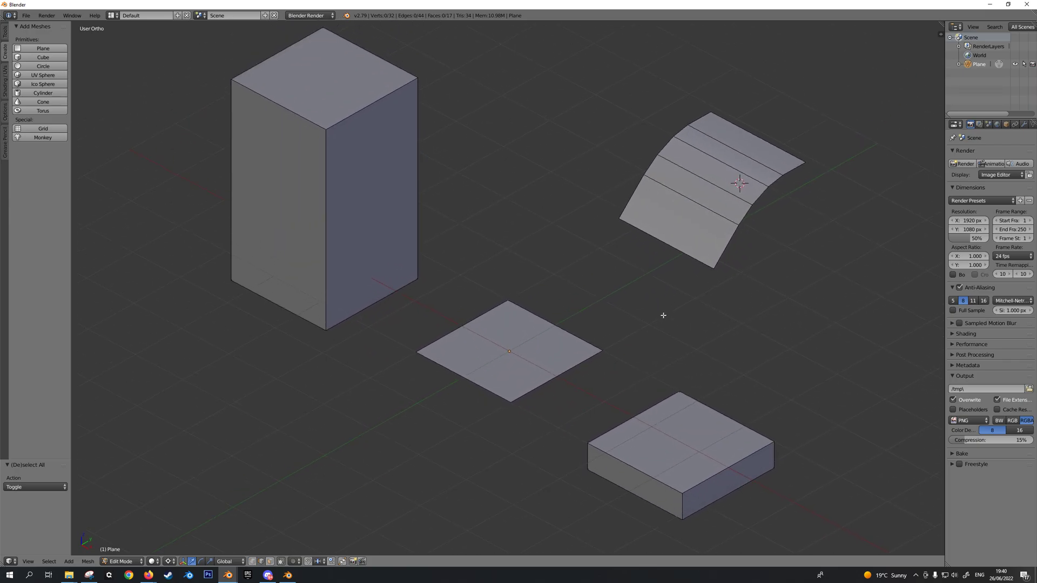
{"action": "middle_click_drag", "start_coordinate": [661, 252], "coordinate": [677, 271]}
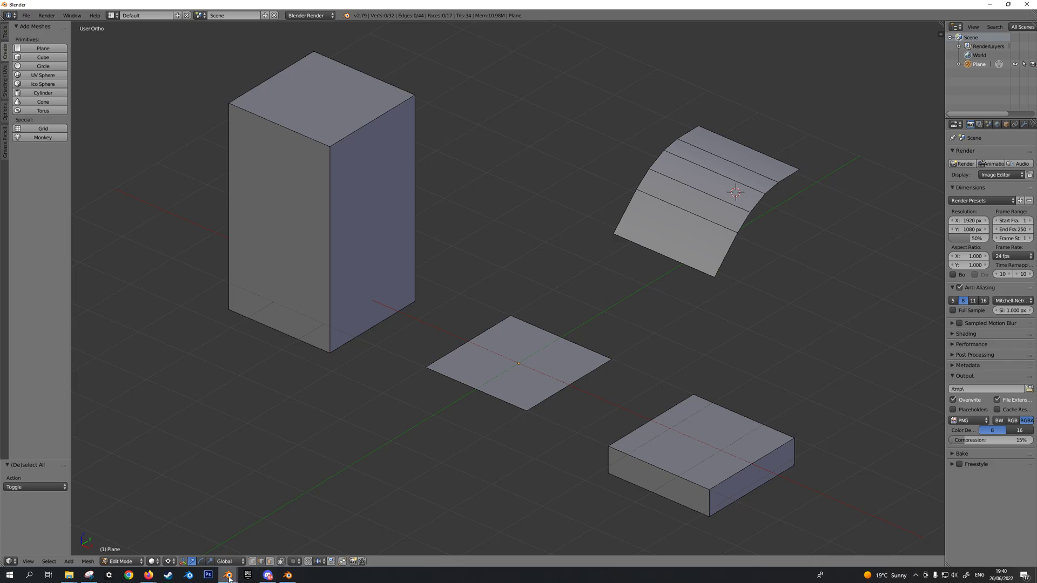
- Switch back to the Non-Manifold.blend window and enter Edit Mode on the intersecting planes
{"action": "mouse_move", "coordinate": [229, 579]}
{"action": "left_click", "coordinate": [223, 533]}
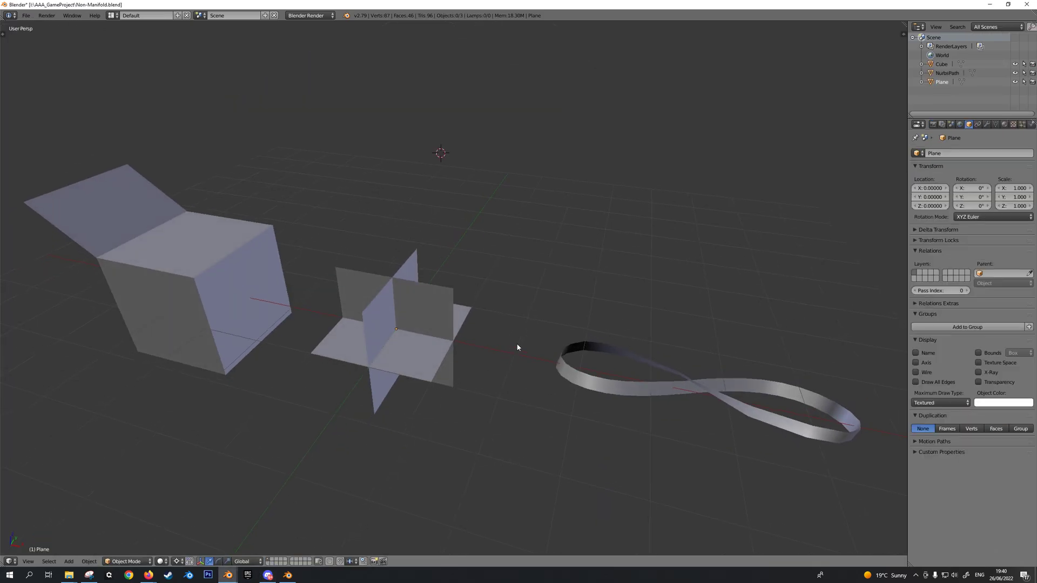
{"action": "middle_click_drag", "start_coordinate": [514, 351], "coordinate": [548, 330], "text": "shift"}
{"action": "right_click", "coordinate": [466, 302]}
{"action": "scroll", "coordinate": [510, 341], "scroll_direction": "up", "scroll_amount": 2}
{"action": "key", "text": "Tab"}
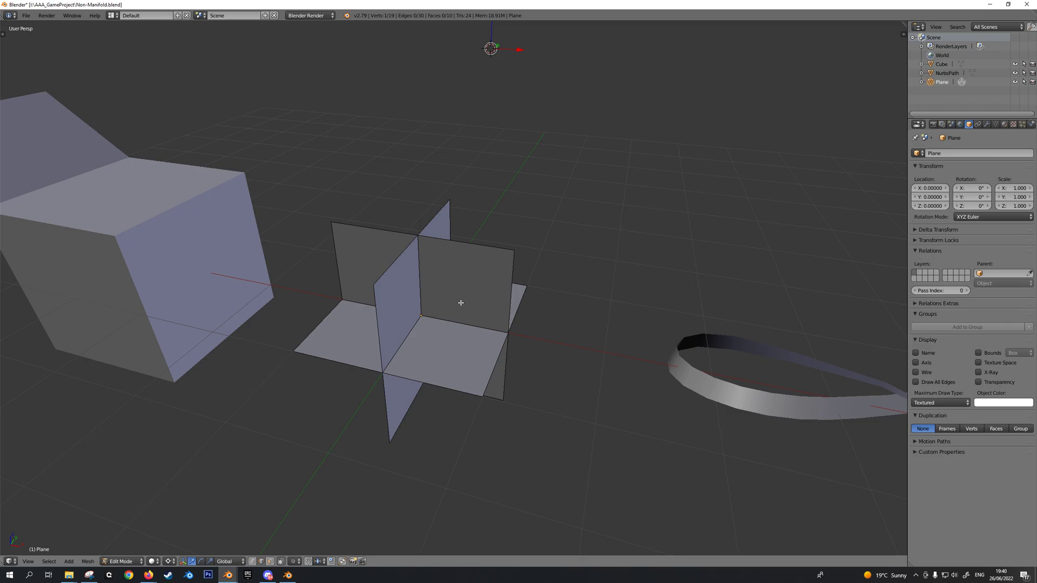
- Select the upper vertical edge where the intersecting planes meet and examine it
{"action": "scroll", "coordinate": [493, 279], "scroll_direction": "up", "scroll_amount": 3}
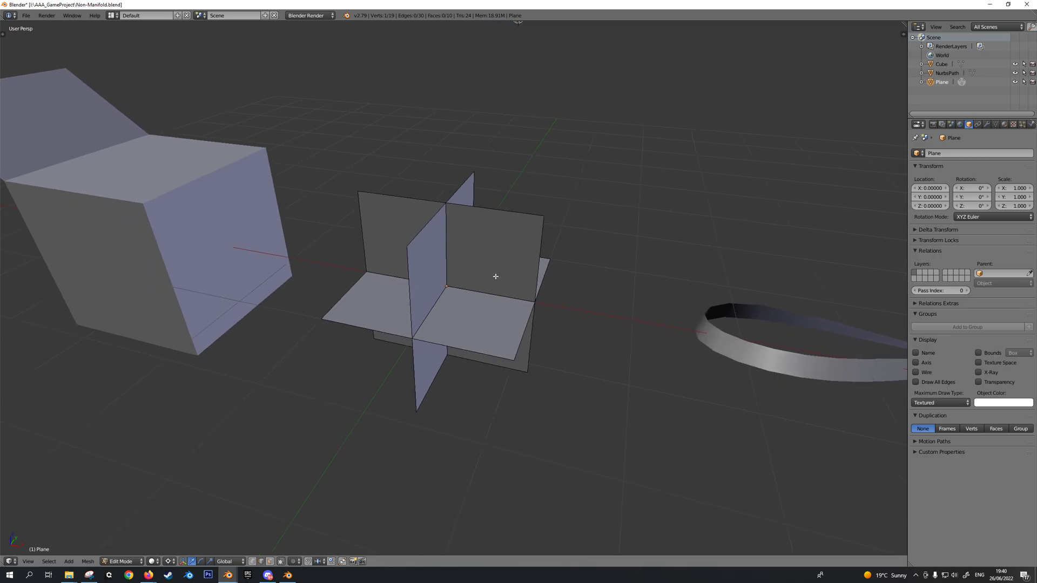
{"action": "key", "text": "ctrl+shift+alt+m"}
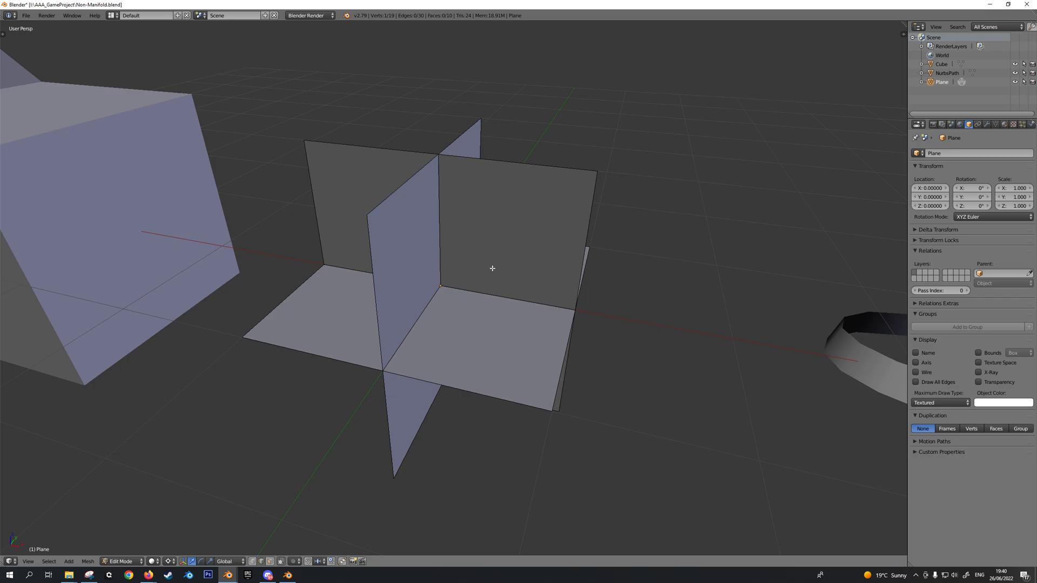
{"action": "right_click", "coordinate": [446, 222]}
{"action": "middle_click_drag", "start_coordinate": [486, 240], "coordinate": [513, 268]}
{"action": "scroll", "coordinate": [512, 267], "scroll_direction": "up", "scroll_amount": 3}
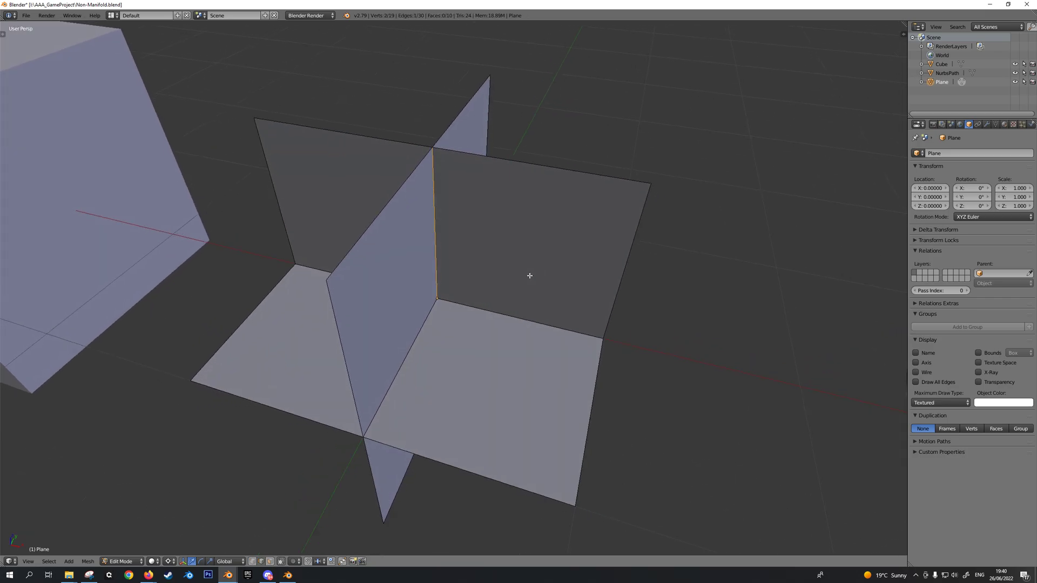
{"action": "middle_click_drag", "start_coordinate": [529, 299], "coordinate": [439, 249]}
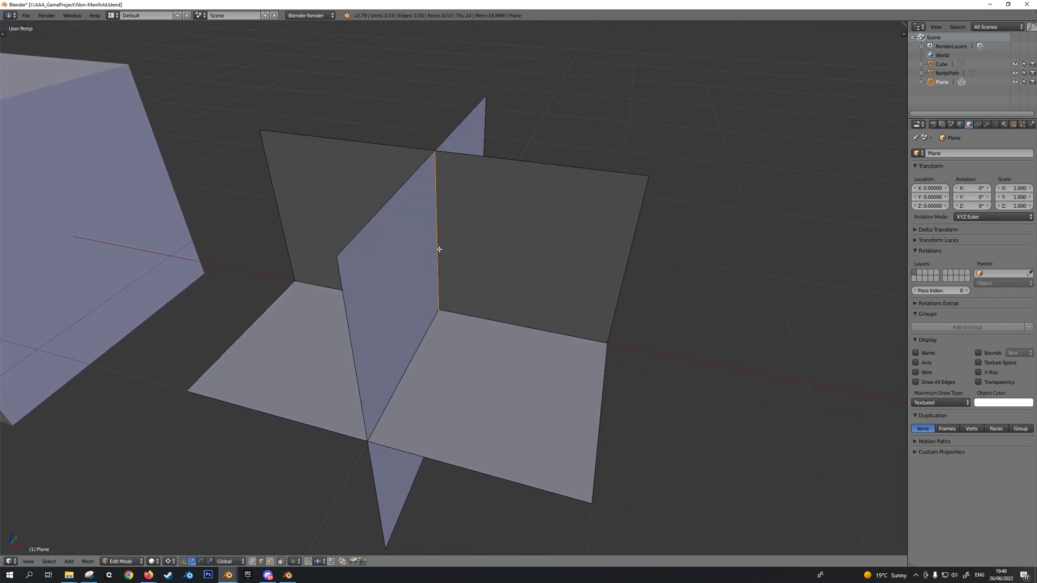
- Switch to face selection, select the upper upright faces around the shared vertical edge and clear the selection
{"action": "key", "text": "a"}
{"action": "key", "text": "ctrl+Tab"}
{"action": "left_click", "coordinate": [491, 254]}
{"action": "scroll", "coordinate": [498, 230], "scroll_direction": "down", "scroll_amount": 2}
{"action": "right_click", "coordinate": [498, 226]}
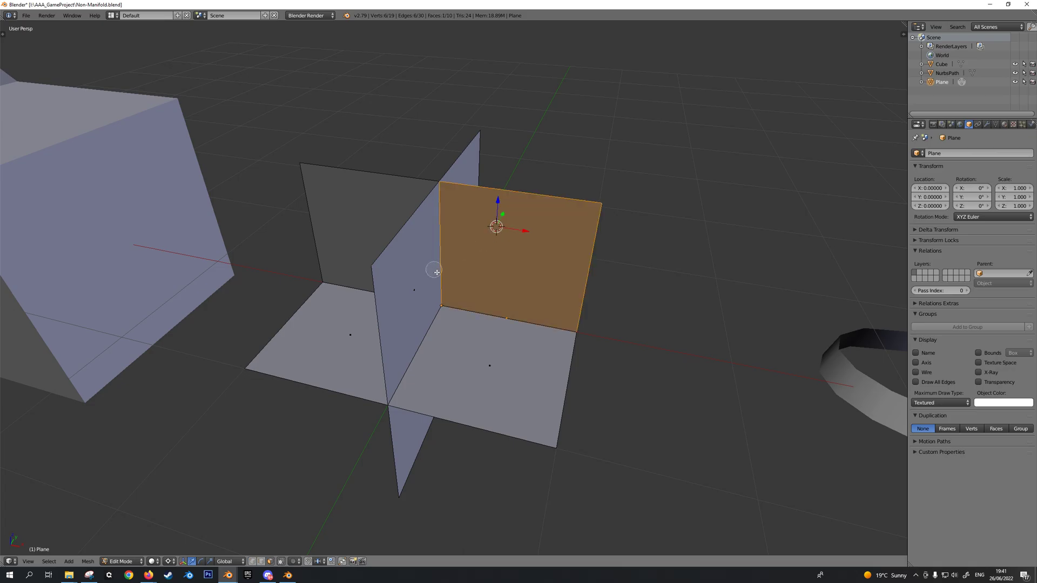
{"action": "right_click", "coordinate": [433, 270], "text": "shift"}
{"action": "right_click", "coordinate": [385, 213], "text": "shift"}
{"action": "right_click", "coordinate": [465, 165], "text": "shift"}
{"action": "key", "text": "a"}
- Switch to edge selection, select the shared vertical edge again and clear the selection
{"action": "scroll", "coordinate": [481, 216], "scroll_direction": "up", "scroll_amount": 2}
{"action": "key", "text": "ctrl+Tab"}
{"action": "left_click", "coordinate": [462, 223]}
{"action": "right_click", "coordinate": [436, 215]}
{"action": "key", "text": "a"}
{"action": "key", "text": "a"}
{"action": "key", "text": "a"}
- Switch to face selection, select two adjoining upright faces of the intersecting planes and clear the selection
{"action": "key", "text": "ctrl+Tab"}
{"action": "left_click", "coordinate": [409, 278]}
{"action": "right_click", "coordinate": [410, 277]}
{"action": "right_click", "coordinate": [537, 233], "text": "shift"}
{"action": "scroll", "coordinate": [545, 266], "scroll_direction": "down", "scroll_amount": 4}
{"action": "scroll", "coordinate": [546, 270], "scroll_direction": "up", "scroll_amount": 3}
{"action": "mouse_move", "coordinate": [546, 270]}
{"action": "middle_mouse_down"}
{"action": "mouse_move", "coordinate": [495, 287]}
{"action": "mouse_move", "coordinate": [541, 273]}
{"action": "middle_mouse_up"}
{"action": "key", "text": "a"}
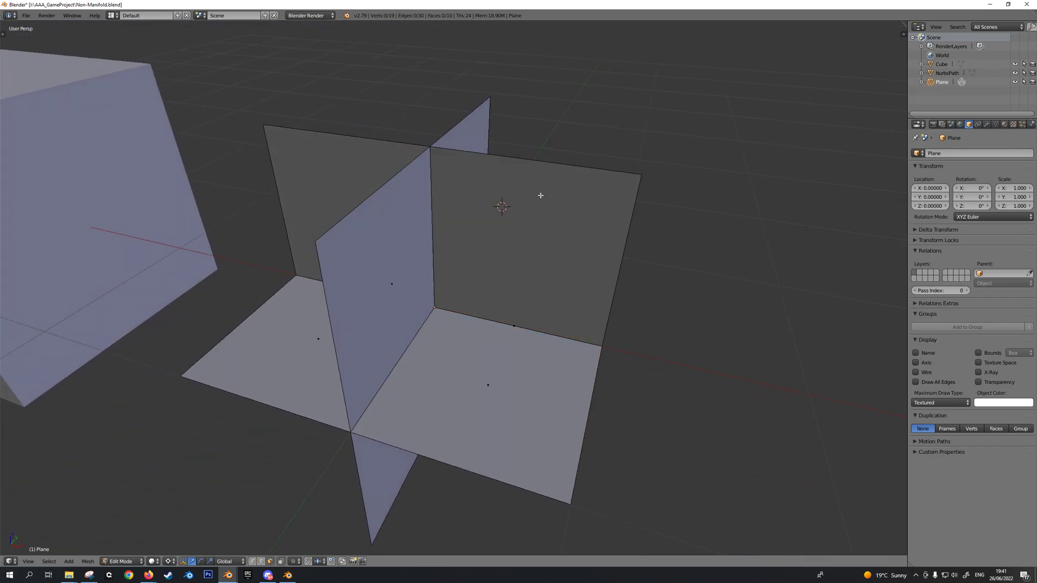
- Circle-select the upright faces across the shared vertical edge in face selection mode and deselect them
{"action": "scroll", "coordinate": [541, 196], "scroll_direction": "down", "scroll_amount": 3}
{"action": "scroll", "coordinate": [564, 245], "scroll_direction": "up", "scroll_amount": 3}
{"action": "key", "text": "ctrl+Tab"}
{"action": "left_click", "coordinate": [419, 250]}
{"action": "key", "text": "c"}
{"action": "left_click_drag", "start_coordinate": [416, 245], "coordinate": [525, 242]}
{"action": "right_click", "coordinate": [526, 242]}
{"action": "key", "text": "a"}
- Circle-select the shared vertical edge in edge selection mode, examine it and deselect everything
{"action": "middle_click_drag", "start_coordinate": [462, 211], "coordinate": [514, 189]}
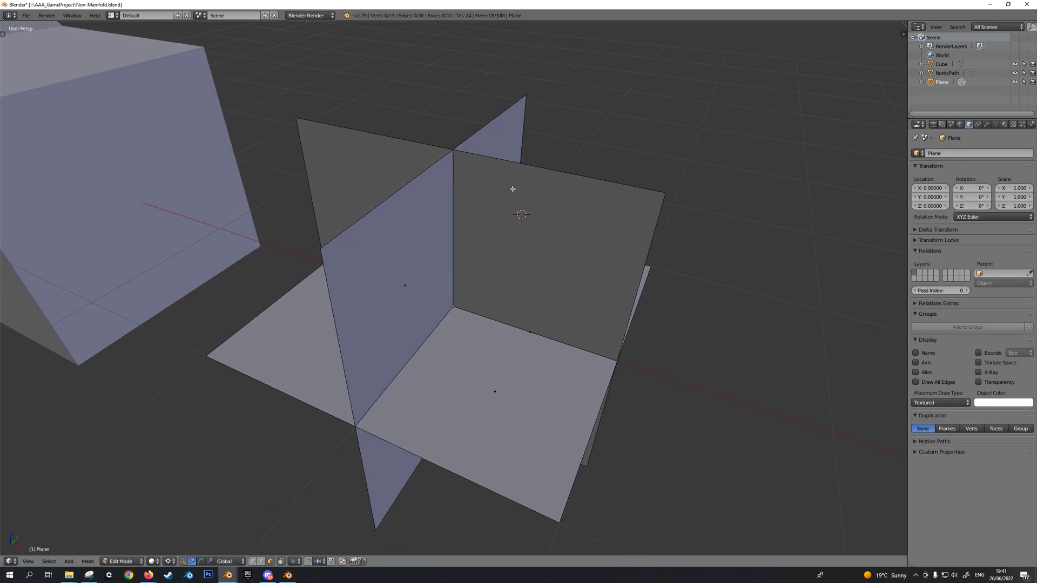
{"action": "key", "text": "a"}
{"action": "key", "text": "a"}
{"action": "key", "text": "ctrl+Tab"}
{"action": "left_click", "coordinate": [465, 185]}
{"action": "key", "text": "c"}
{"action": "left_click", "coordinate": [460, 214]}
{"action": "middle_click_drag", "start_coordinate": [498, 232], "coordinate": [520, 168]}
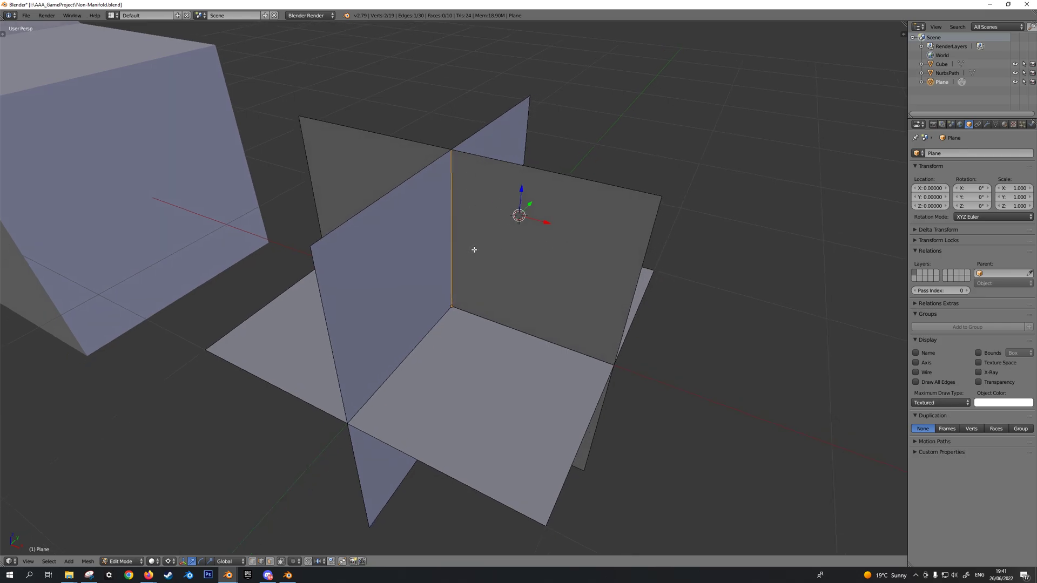
{"action": "key", "text": "a"}
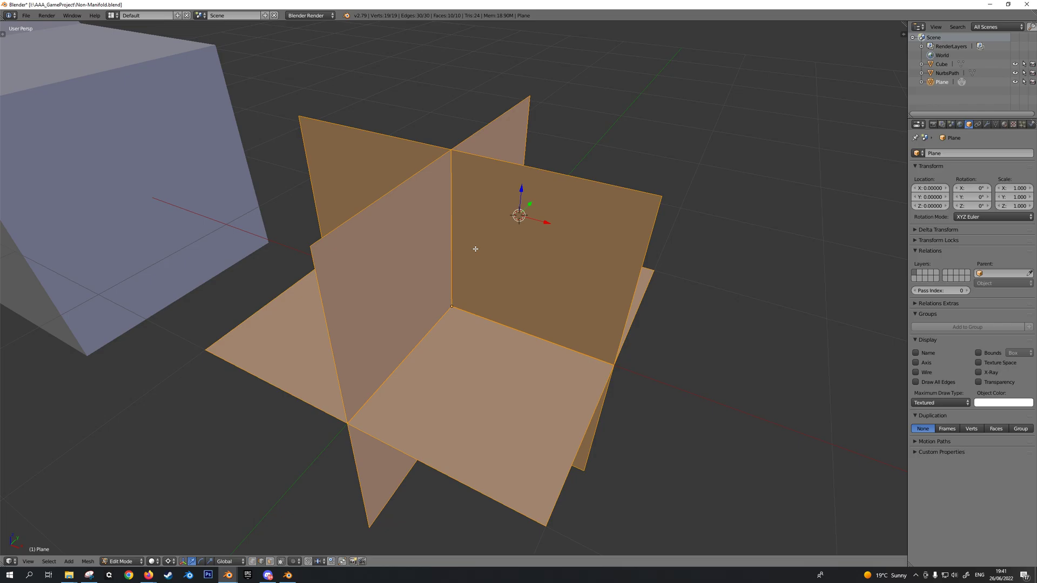
{"action": "key", "text": "a"}
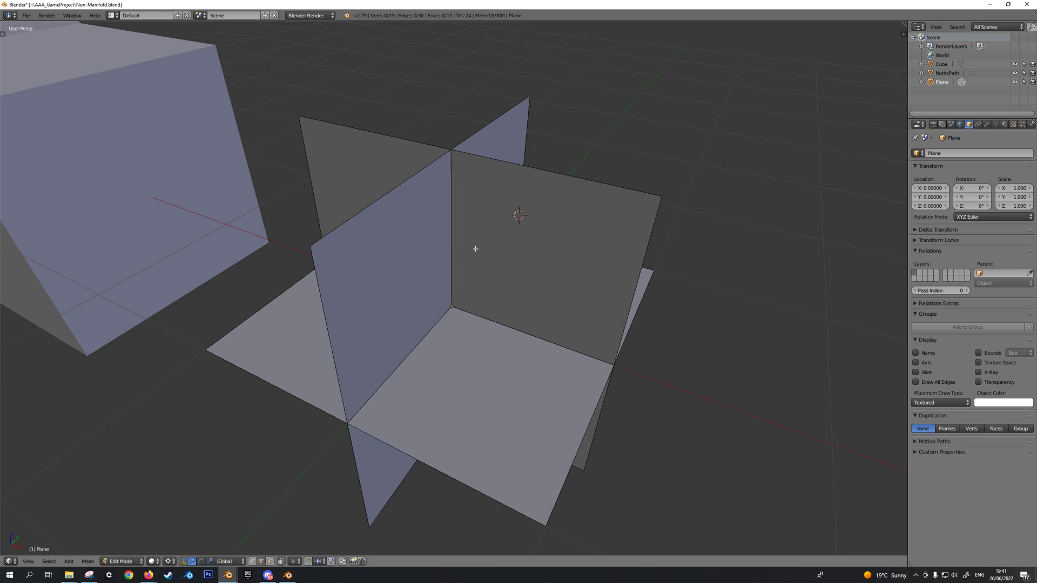
- Turn on Backface Culling for the viewport and inspect the faces of the intersecting planes
{"action": "key", "text": "n"}
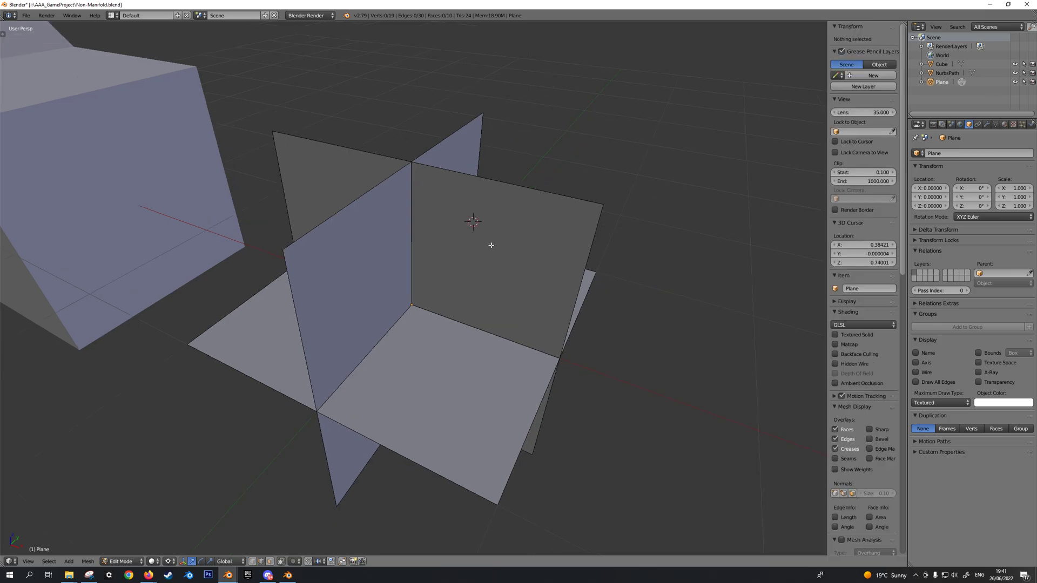
{"action": "middle_click_drag", "start_coordinate": [673, 284], "coordinate": [698, 261], "text": "shift"}
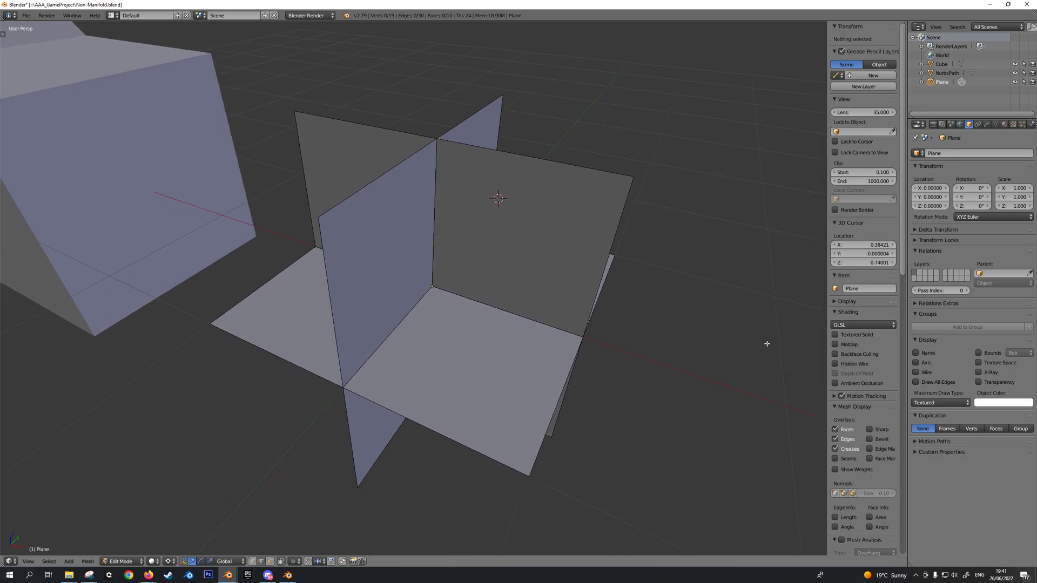
{"action": "left_click", "coordinate": [835, 354]}
{"action": "mouse_move", "coordinate": [599, 340]}
{"action": "middle_mouse_down"}
{"action": "mouse_move", "coordinate": [654, 335]}
{"action": "mouse_move", "coordinate": [581, 354]}
{"action": "mouse_move", "coordinate": [597, 356]}
{"action": "middle_mouse_up"}
{"action": "middle_click_drag", "start_coordinate": [439, 209], "coordinate": [495, 282]}
{"action": "key", "text": "a"}
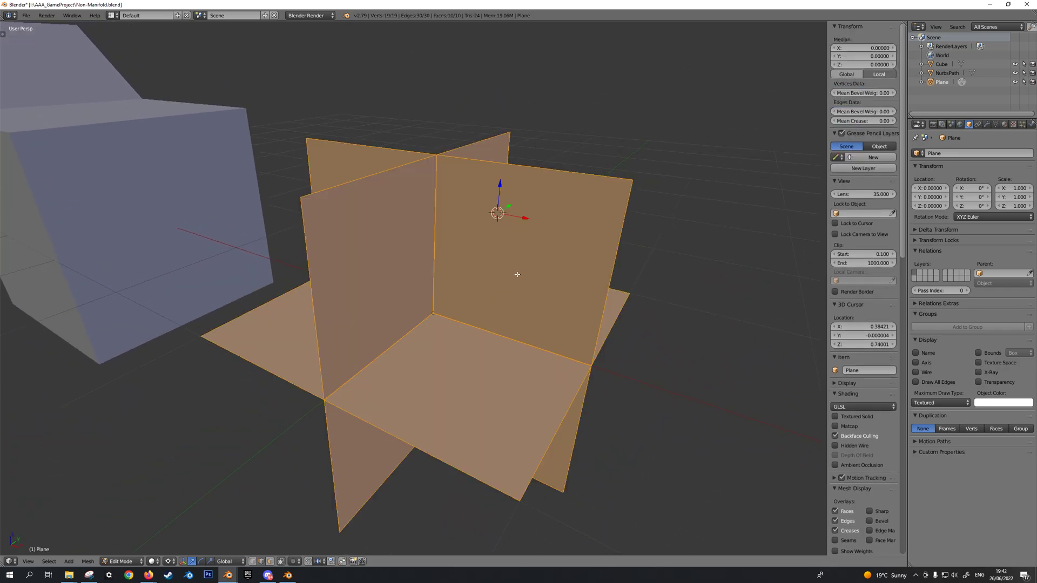
{"action": "scroll", "coordinate": [517, 273], "scroll_direction": "down", "scroll_amount": 3}
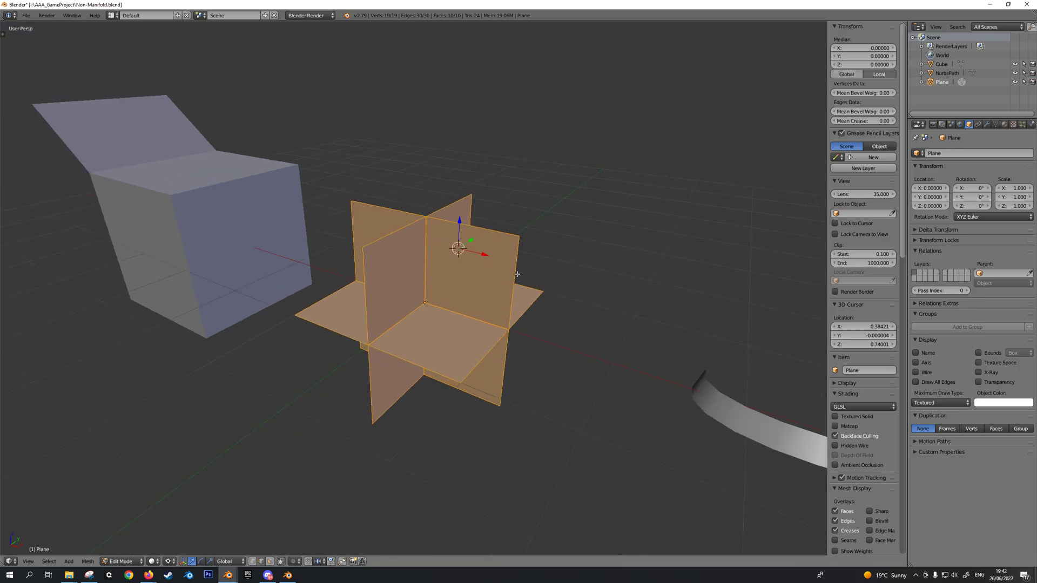
{"action": "scroll", "coordinate": [523, 281], "scroll_direction": "up", "scroll_amount": 2}
{"action": "key", "text": "a"}
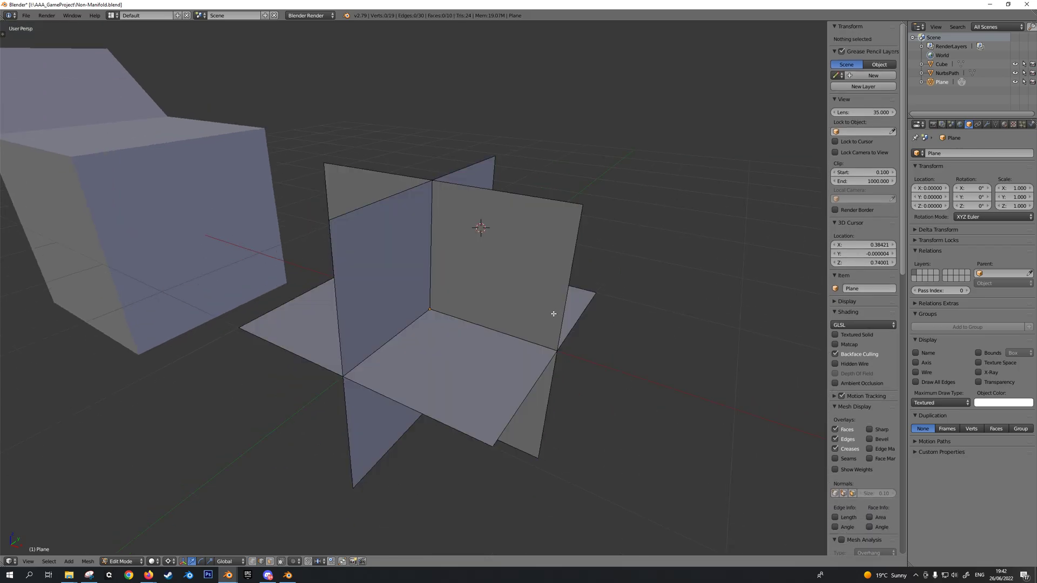
- Display the vertex normals of the intersecting planes at size 0.5 and clear the selection
{"action": "key", "text": "a"}
{"action": "scroll", "coordinate": [847, 509], "scroll_direction": "down", "scroll_amount": 5}
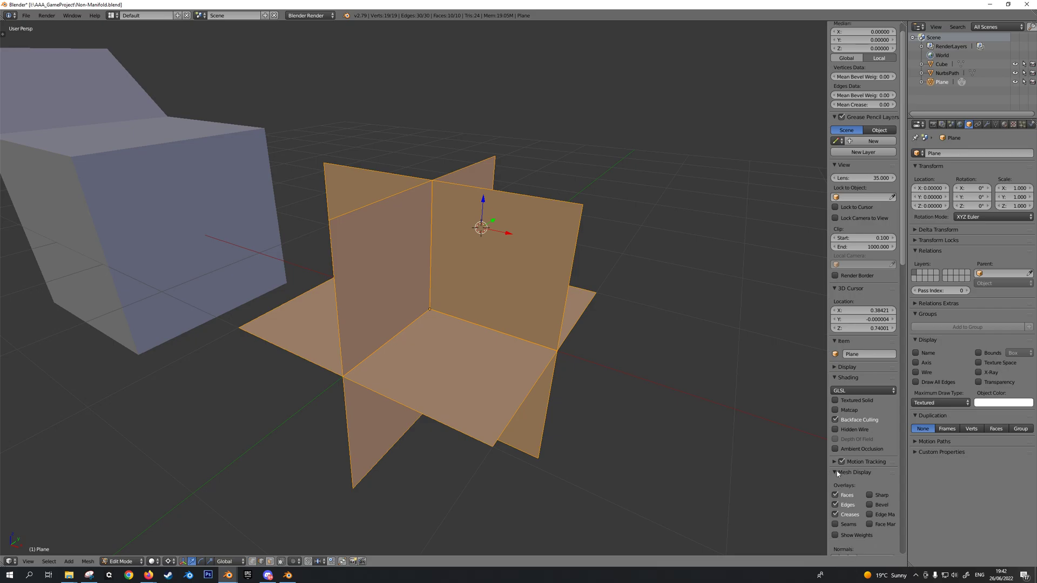
{"action": "left_click", "coordinate": [834, 462]}
{"action": "left_click", "coordinate": [885, 464]}
{"action": "key", "text": "BackSpace"}
{"action": "type", "text": ".5"}
{"action": "key", "text": "Return"}
{"action": "middle_click_drag", "start_coordinate": [599, 352], "coordinate": [523, 359]}
{"action": "key", "text": "a"}
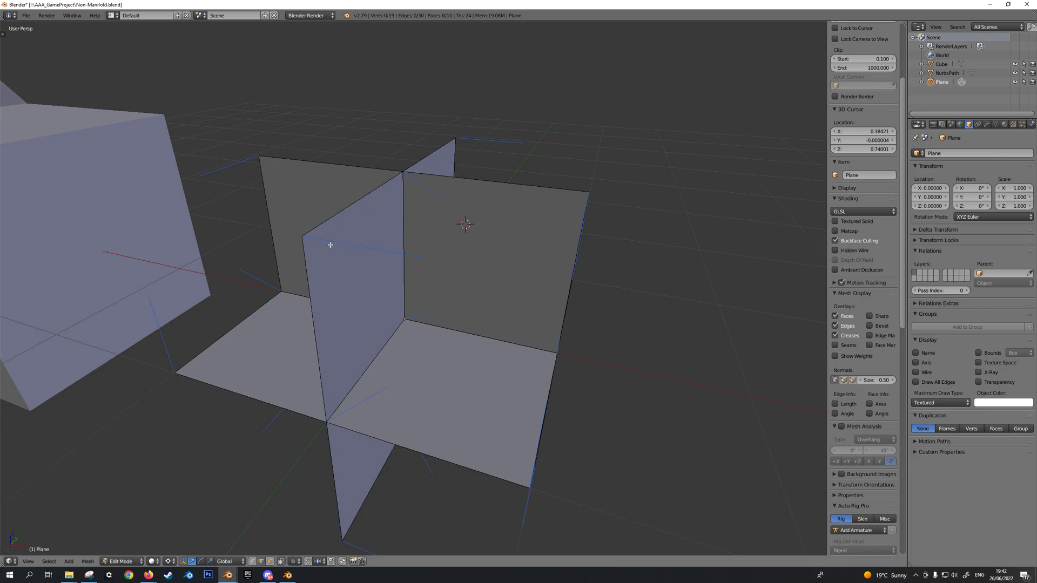
- Select the front upper upright face of the intersecting planes and examine it with the normals around it
{"action": "mouse_move", "coordinate": [451, 260]}
{"action": "middle_mouse_down"}
{"action": "mouse_move", "coordinate": [419, 284]}
{"action": "mouse_move", "coordinate": [461, 300]}
{"action": "mouse_move", "coordinate": [353, 280]}
{"action": "mouse_move", "coordinate": [471, 257]}
{"action": "middle_mouse_up"}
{"action": "key", "text": "a"}
{"action": "key", "text": "a"}
{"action": "right_click", "coordinate": [346, 278]}
{"action": "middle_click_drag", "start_coordinate": [363, 271], "coordinate": [450, 252]}
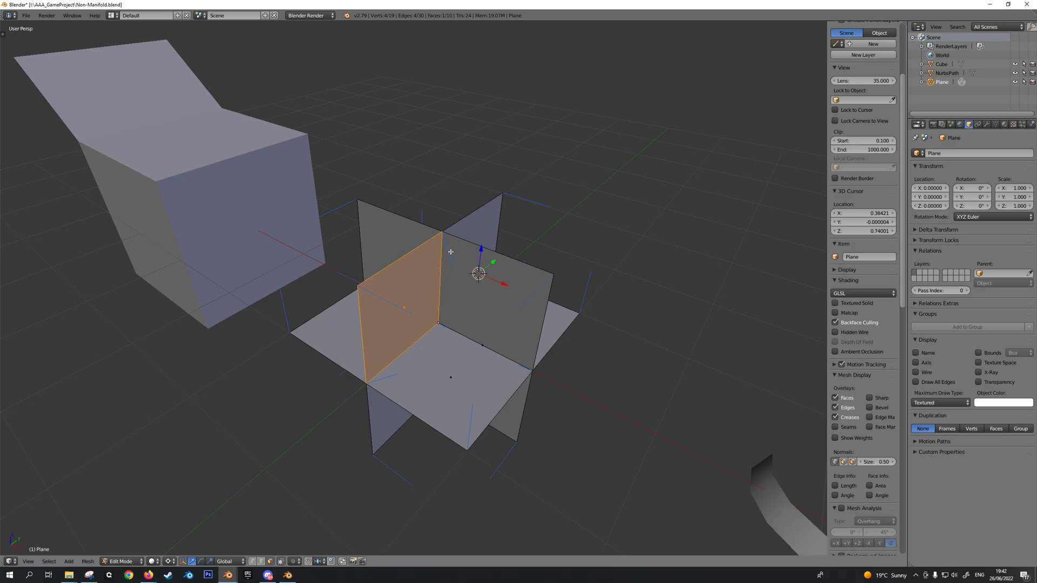
{"action": "scroll", "coordinate": [451, 251], "scroll_direction": "down", "scroll_amount": 4}
{"action": "middle_click_drag", "start_coordinate": [451, 252], "coordinate": [463, 287]}
- Switch from the intersecting planes to editing the cube with the flap, centring the view on a 3D cursor placed there
{"action": "key", "text": "Tab"}
{"action": "right_click", "coordinate": [366, 268]}
{"action": "key", "text": "Tab"}
{"action": "left_click", "coordinate": [306, 246]}
{"action": "key", "text": "alt+Home"}
{"action": "scroll", "coordinate": [435, 224], "scroll_direction": "up", "scroll_amount": 5}
{"action": "middle_click_drag", "start_coordinate": [435, 224], "coordinate": [475, 275]}
{"action": "middle_click_drag", "start_coordinate": [472, 282], "coordinate": [515, 237]}
- Select the cube's flap face and its top face in turn to examine which way they face, clearing the selection
{"action": "right_click", "coordinate": [415, 183]}
{"action": "middle_click_drag", "start_coordinate": [428, 185], "coordinate": [437, 219]}
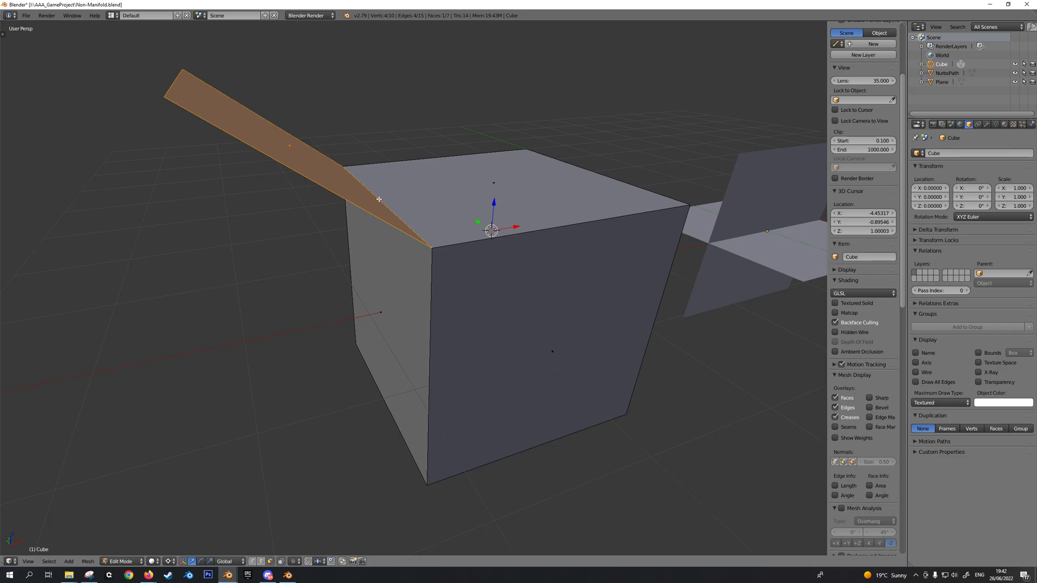
{"action": "middle_click_drag", "start_coordinate": [342, 187], "coordinate": [497, 206]}
{"action": "key", "text": "a"}
{"action": "right_click", "coordinate": [503, 210]}
{"action": "key", "text": "a"}
- Select the flap together with the cube's side face beneath it and examine both from the flap's back side
{"action": "right_click", "coordinate": [447, 213]}
{"action": "right_click", "coordinate": [340, 155], "text": "shift"}
{"action": "middle_click_drag", "start_coordinate": [493, 184], "coordinate": [336, 219]}
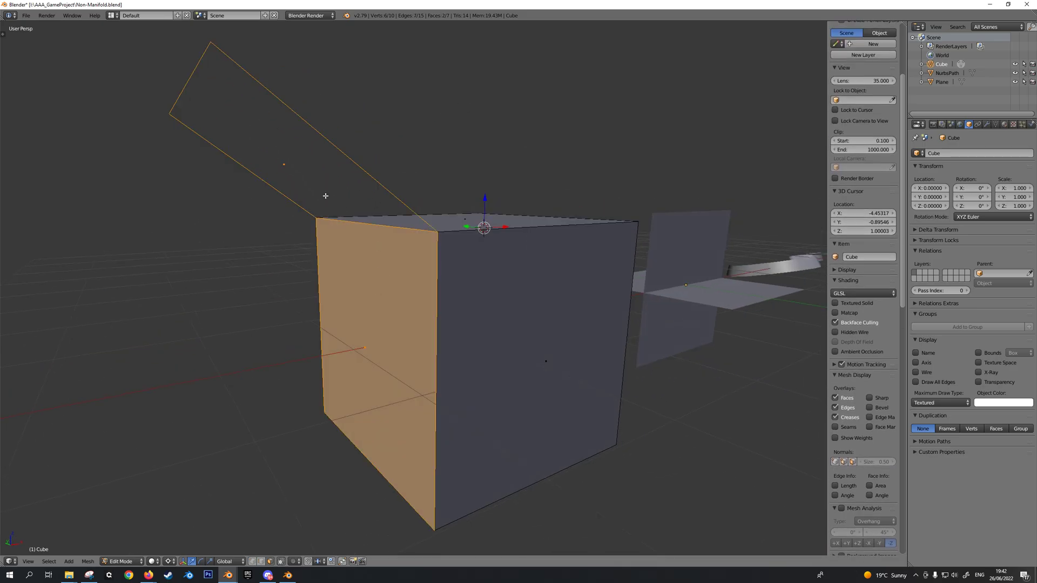
- Select the cube's top face together with the flap and examine how both faces are oriented
{"action": "scroll", "coordinate": [514, 201], "scroll_direction": "down", "scroll_amount": 1}
{"action": "middle_click_drag", "start_coordinate": [514, 201], "coordinate": [481, 231]}
{"action": "key", "text": "a"}
{"action": "right_click", "coordinate": [451, 211]}
{"action": "right_click", "coordinate": [297, 168], "text": "shift"}
{"action": "middle_click_drag", "start_coordinate": [621, 283], "coordinate": [432, 236]}
{"action": "middle_click_drag", "start_coordinate": [377, 135], "coordinate": [502, 209]}
- Recalculate the normals of all faces of the cube and flap inward and back outward, clearing the selection
{"action": "key", "text": "a"}
{"action": "key", "text": "a"}
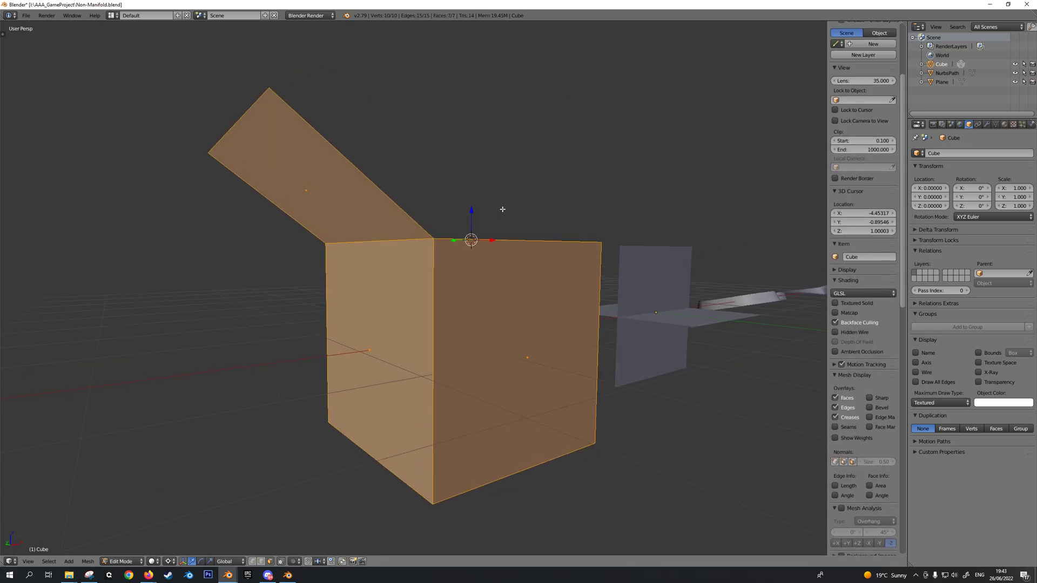
{"action": "key", "text": "ctrl+shift+n"}
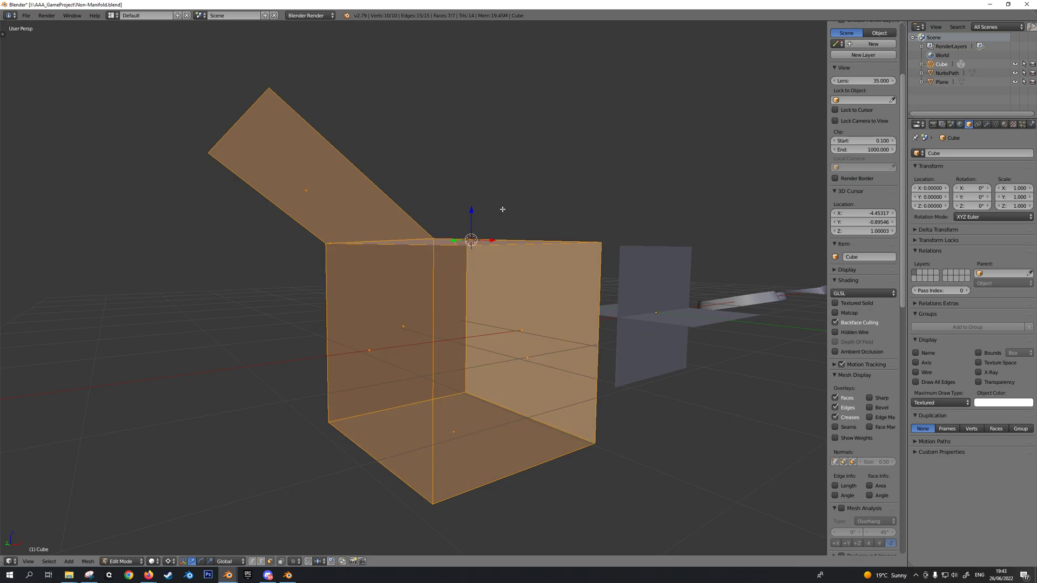
{"action": "key", "text": "ctrl+n"}
{"action": "key", "text": "a"}
- Select the cube's flap face and examine it from different sides
{"action": "middle_click_drag", "start_coordinate": [502, 209], "coordinate": [461, 248]}
{"action": "middle_click_drag", "start_coordinate": [375, 232], "coordinate": [419, 195]}
{"action": "right_click", "coordinate": [307, 180]}
{"action": "middle_click_drag", "start_coordinate": [298, 208], "coordinate": [363, 208]}
- Switch from the cube to editing the intersecting planes and examine the selected upright face
{"action": "scroll", "coordinate": [432, 226], "scroll_direction": "up", "scroll_amount": 3}
{"action": "middle_click_drag", "start_coordinate": [553, 268], "coordinate": [517, 257]}
{"action": "key", "text": "Tab"}
{"action": "right_click", "coordinate": [519, 286]}
{"action": "key", "text": "Tab"}
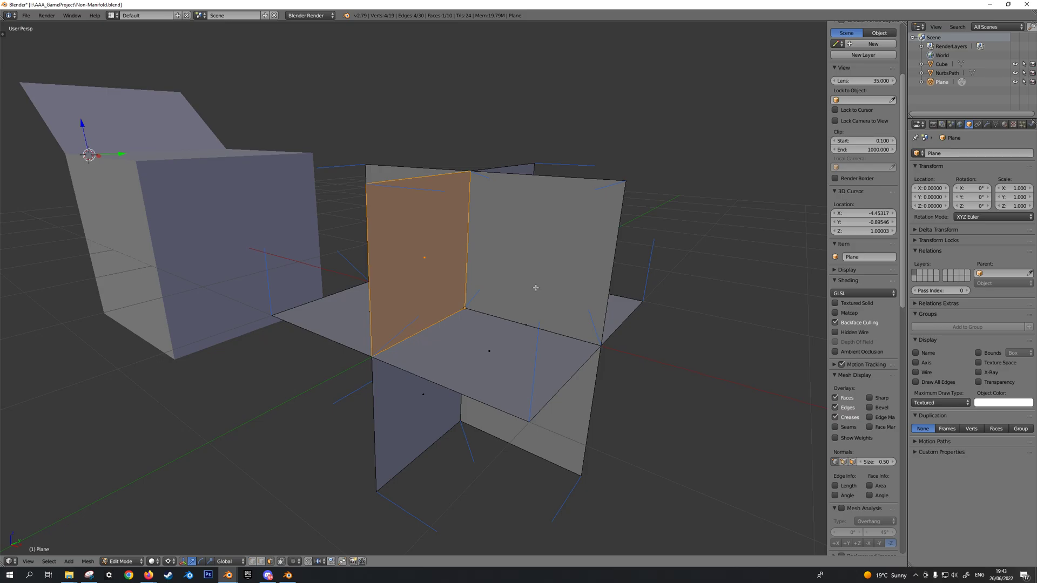
{"action": "mouse_move", "coordinate": [536, 288]}
{"action": "middle_mouse_down"}
{"action": "mouse_move", "coordinate": [562, 293]}
{"action": "mouse_move", "coordinate": [537, 293]}
{"action": "middle_mouse_up"}
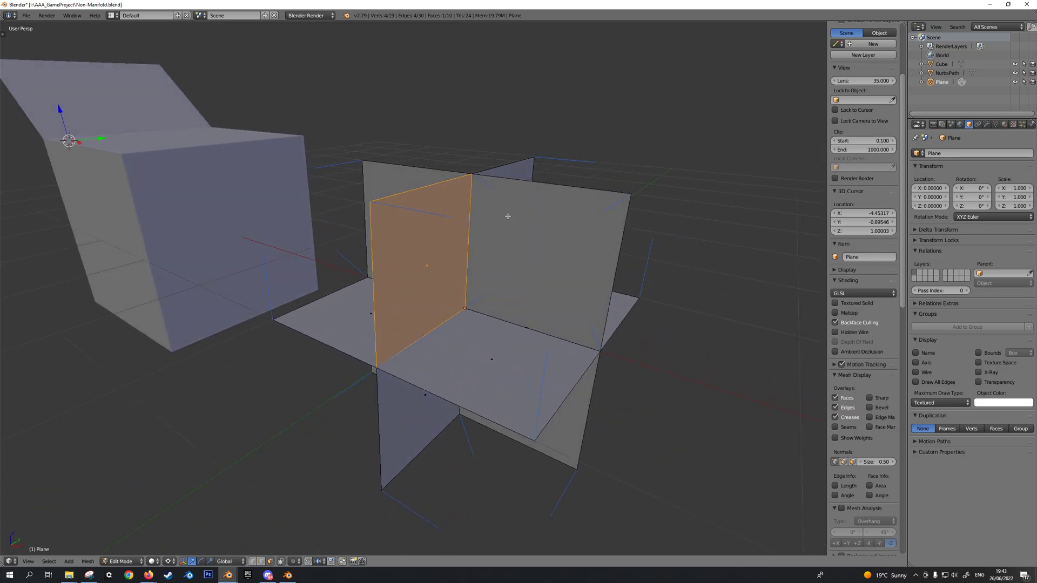
- Leave mesh editing and examine the intersecting planes up close and alongside the cube and the figure-eight strip
{"action": "key", "text": "Tab"}
{"action": "mouse_move", "coordinate": [542, 271]}
{"action": "middle_mouse_down"}
{"action": "mouse_move", "coordinate": [536, 234]}
{"action": "mouse_move", "coordinate": [542, 273]}
{"action": "middle_mouse_up"}
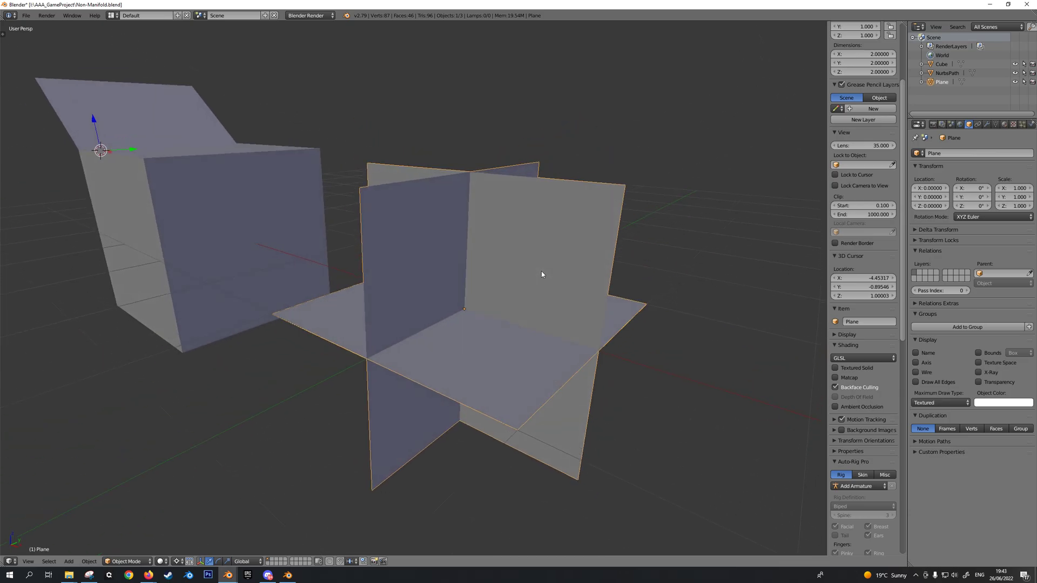
{"action": "scroll", "coordinate": [541, 253], "scroll_direction": "down", "scroll_amount": 3}
{"action": "scroll", "coordinate": [555, 278], "scroll_direction": "up", "scroll_amount": 3}
{"action": "middle_click_drag", "start_coordinate": [547, 263], "coordinate": [553, 266]}
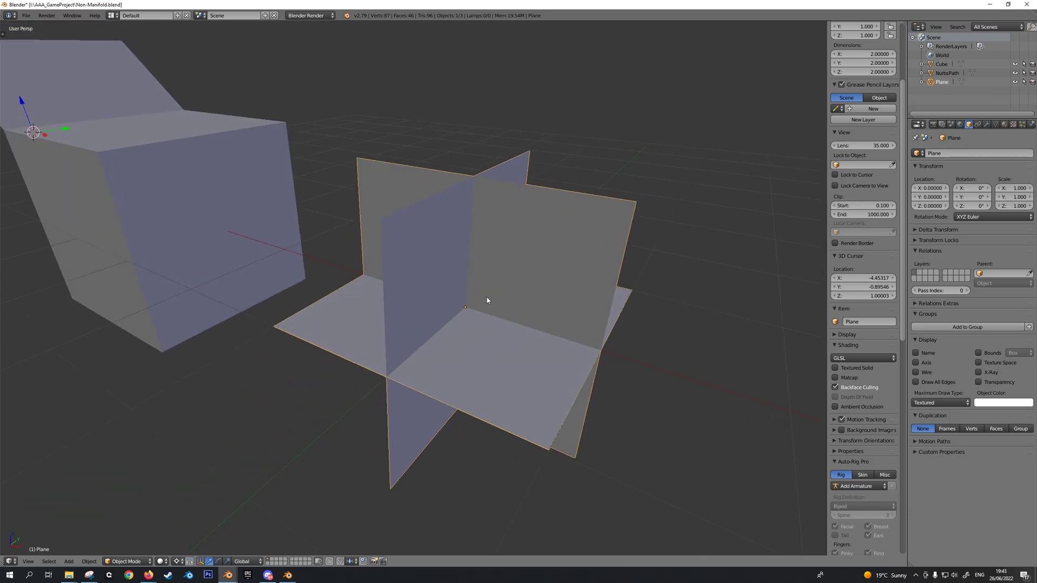
{"action": "scroll", "coordinate": [540, 274], "scroll_direction": "down", "scroll_amount": 4}
{"action": "middle_click_drag", "start_coordinate": [546, 273], "coordinate": [566, 275]}
{"action": "scroll", "coordinate": [498, 275], "scroll_direction": "down", "scroll_amount": 3}
{"action": "middle_click_drag", "start_coordinate": [449, 291], "coordinate": [496, 276], "text": "shift"}
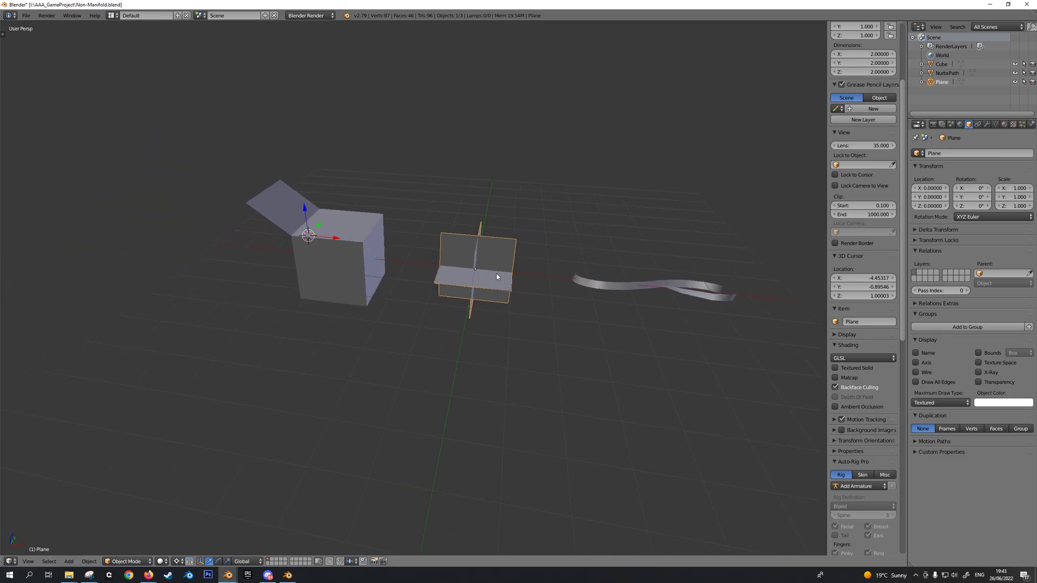
{"action": "middle_click_drag", "start_coordinate": [462, 344], "coordinate": [442, 354]}
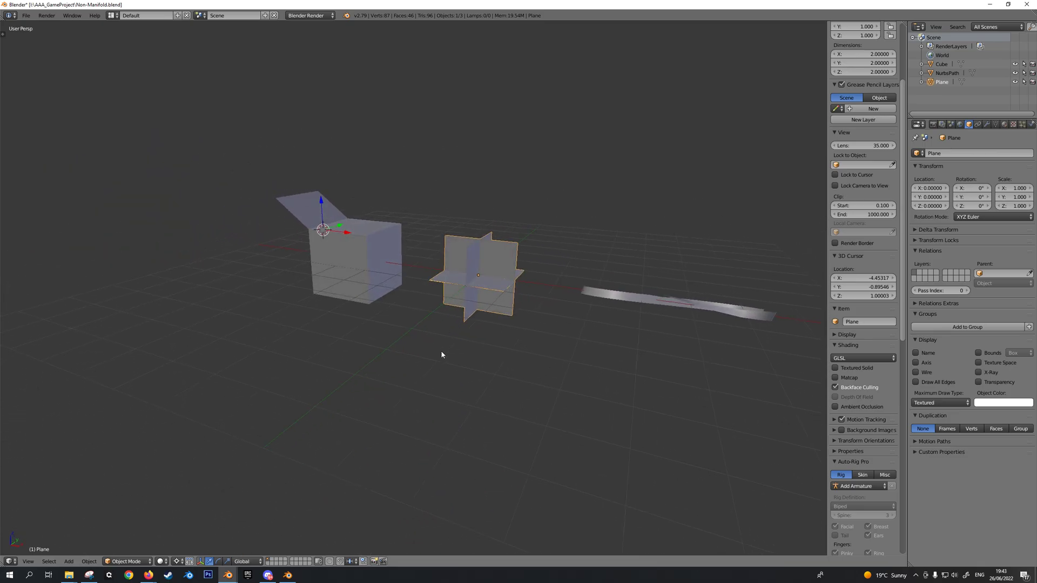
- Add a new plane, open its mesh for editing and move it up above the intersecting planes in the front view
{"action": "key", "text": "t"}
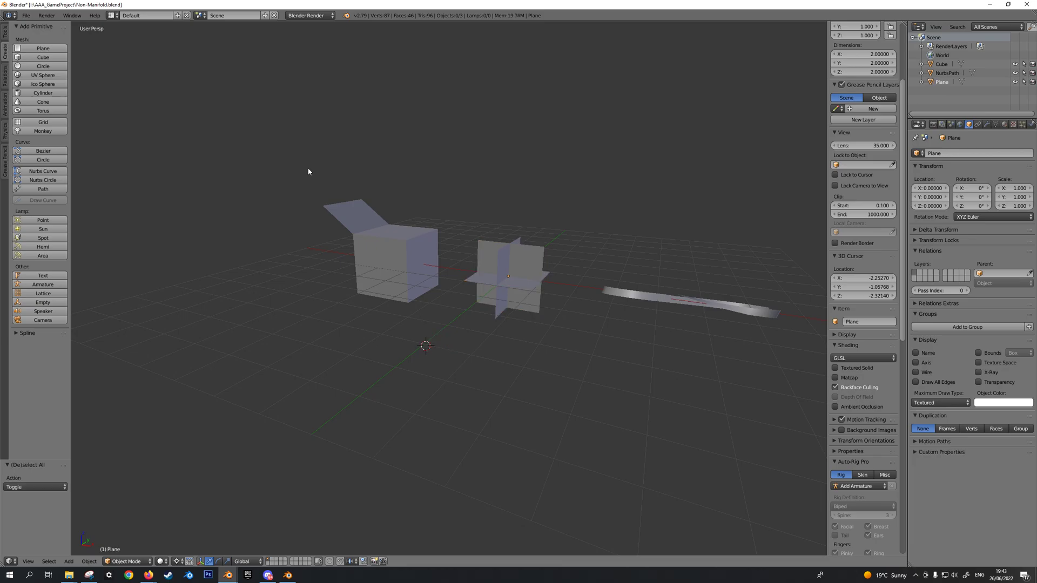
{"action": "left_click", "coordinate": [52, 48]}
{"action": "key", "text": "Tab"}
{"action": "scroll", "coordinate": [553, 355], "scroll_direction": "up", "scroll_amount": 3}
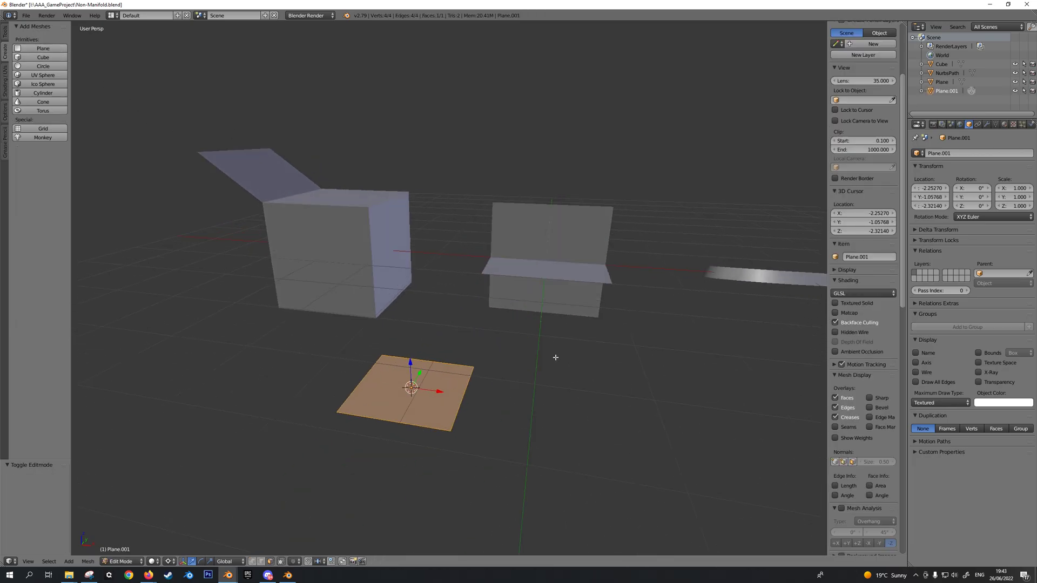
{"action": "key", "text": "KP_1"}
{"action": "key", "text": "KP_5"}
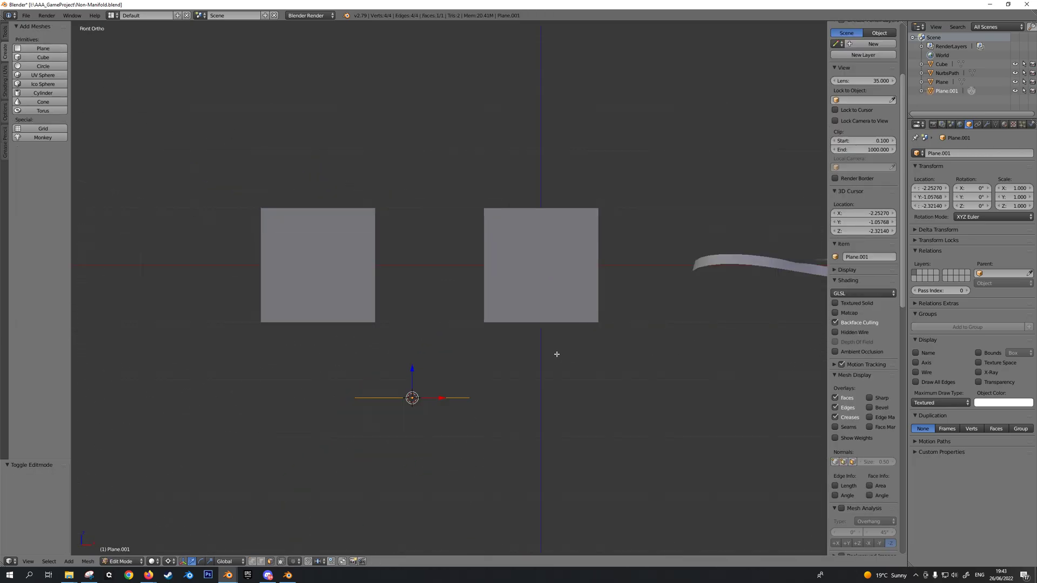
{"action": "scroll", "coordinate": [556, 355], "scroll_direction": "down", "scroll_amount": 7}
{"action": "key", "text": "g"}
{"action": "left_click", "coordinate": [616, 285]}
- Snap the 3D cursor to the new plane and rotate the plane 90° so it stands upright
{"action": "key", "text": "shift+s"}
{"action": "left_click", "coordinate": [620, 298]}
{"action": "type", "text": "r90"}
{"action": "key", "text": "Return"}
- Extrude the upright plane's lower edge twice, first down about 0.47, then sideways about 0.61 and up 0.26
{"action": "scroll", "coordinate": [621, 298], "scroll_direction": "up", "scroll_amount": 4}
{"action": "middle_click_drag", "start_coordinate": [639, 248], "coordinate": [600, 249]}
{"action": "middle_click_drag", "start_coordinate": [600, 249], "coordinate": [556, 345], "text": "shift"}
{"action": "scroll", "coordinate": [556, 345], "scroll_direction": "up", "scroll_amount": 6}
{"action": "key", "text": "a"}
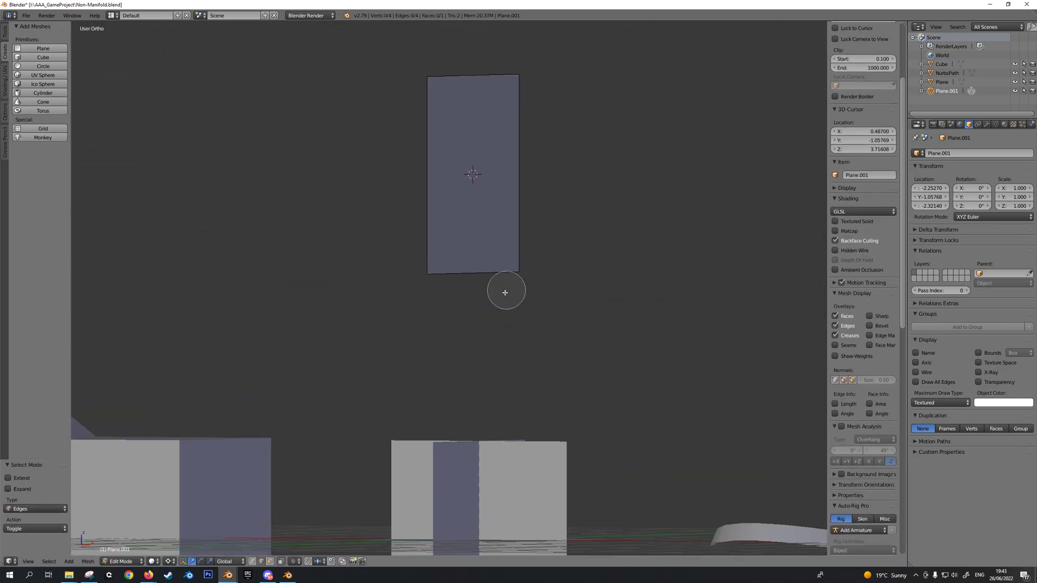
{"action": "right_click", "coordinate": [505, 291]}
{"action": "middle_click_drag", "start_coordinate": [502, 289], "coordinate": [554, 304]}
{"action": "key", "text": "e"}
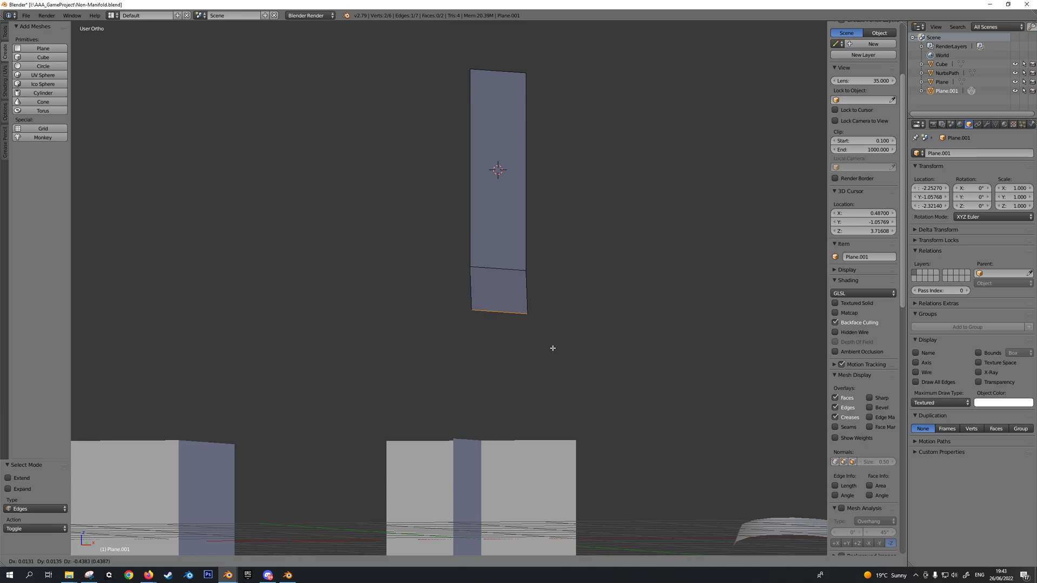
{"action": "left_click", "coordinate": [536, 351]}
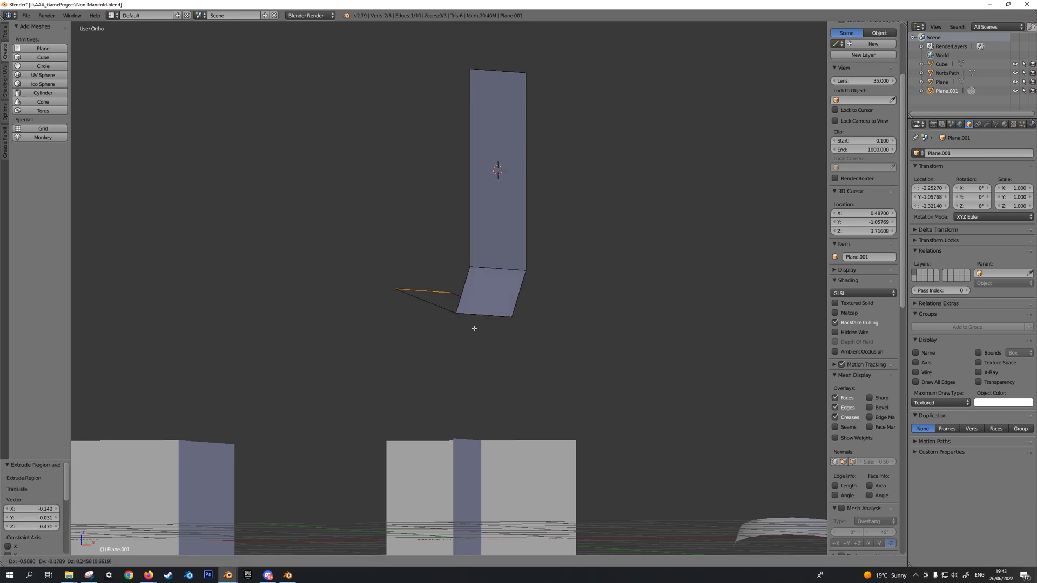
{"action": "middle_click_drag", "start_coordinate": [484, 330], "coordinate": [504, 334]}
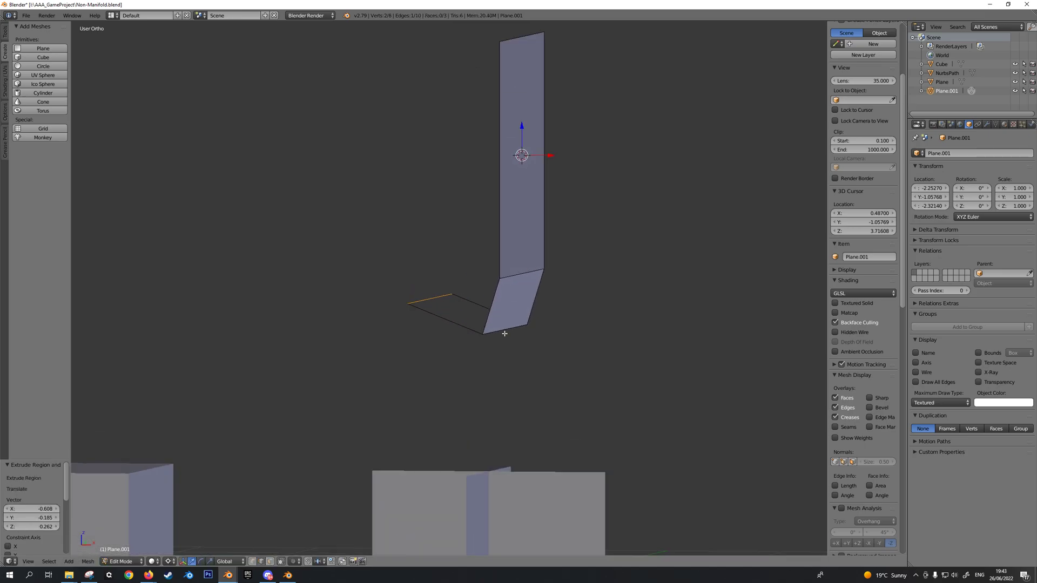
- Extrude the free end edge upward about 1.73 to form a second wall opposite the upright plane
{"action": "key", "text": "a"}
{"action": "key", "text": "a"}
{"action": "key", "text": "a"}
{"action": "key", "text": "c"}
{"action": "left_click", "coordinate": [431, 297]}
{"action": "right_click", "coordinate": [431, 292]}
{"action": "key", "text": "a"}
{"action": "key", "text": "c"}
{"action": "left_click", "coordinate": [429, 296]}
{"action": "right_click", "coordinate": [445, 312]}
{"action": "left_click", "coordinate": [439, 104]}
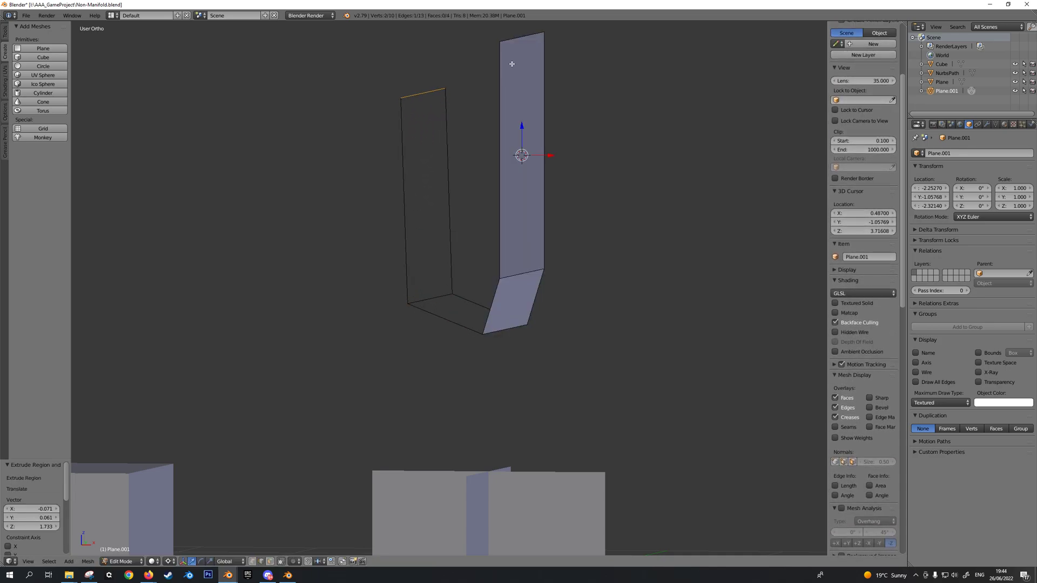
- Join the two walls' upper edges with a face and lower those edges about 0.5 along Z
{"action": "key", "text": "a"}
{"action": "key", "text": "c"}
{"action": "left_click", "coordinate": [515, 40]}
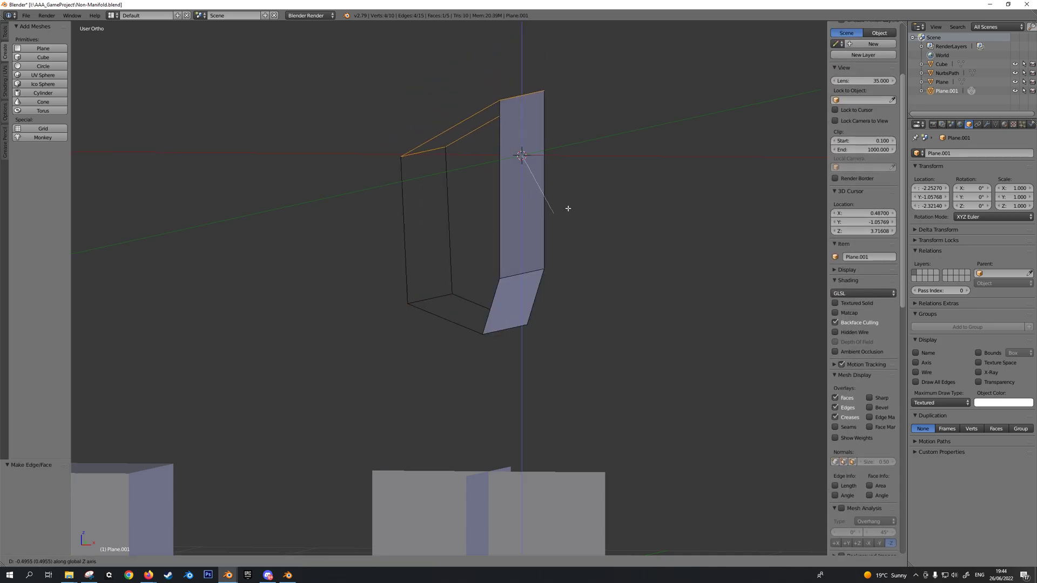
{"action": "left_click", "coordinate": [568, 209]}
- Select the whole closed ring and examine its face orientation with vertex normals shown at size 0.50
{"action": "key", "text": "a"}
{"action": "middle_click_drag", "start_coordinate": [578, 225], "coordinate": [593, 278]}
{"action": "scroll", "coordinate": [516, 223], "scroll_direction": "up", "scroll_amount": 3}
{"action": "key", "text": "a"}
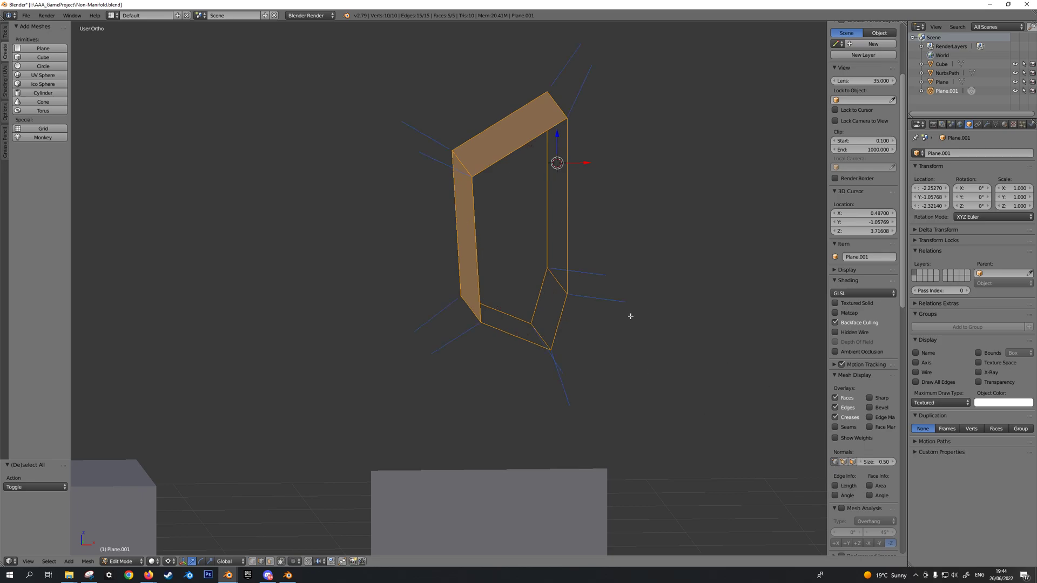
{"action": "middle_click_drag", "start_coordinate": [630, 315], "coordinate": [649, 306]}
{"action": "middle_click_drag", "start_coordinate": [680, 242], "coordinate": [645, 285], "text": "shift"}
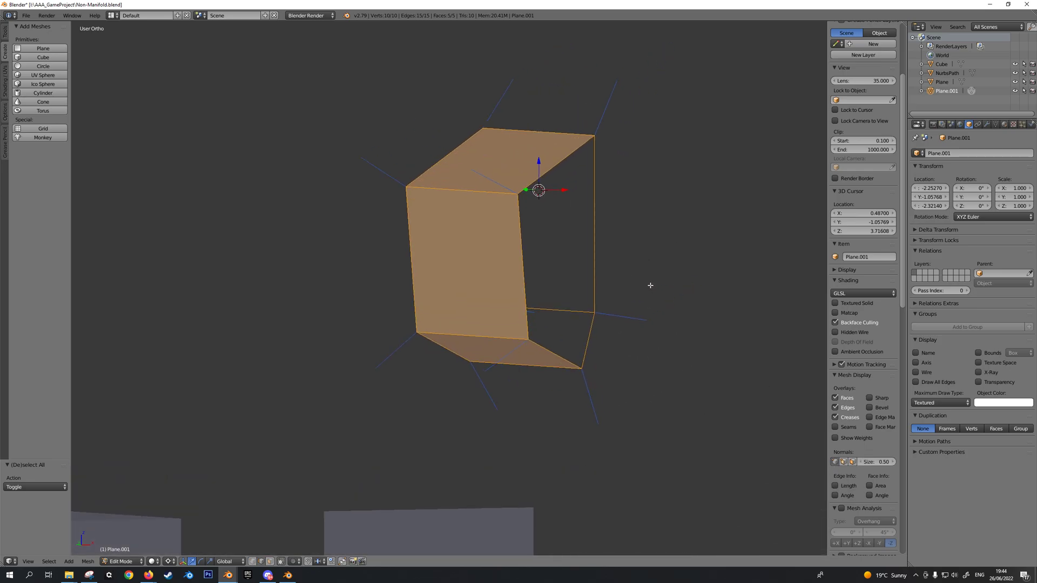
- Undo the joining face and the second wall, going back to the twice-extruded plane
{"action": "key", "text": "ctrl+z"}
{"action": "key", "text": "ctrl+z"}
{"action": "key", "text": "ctrl+z"}
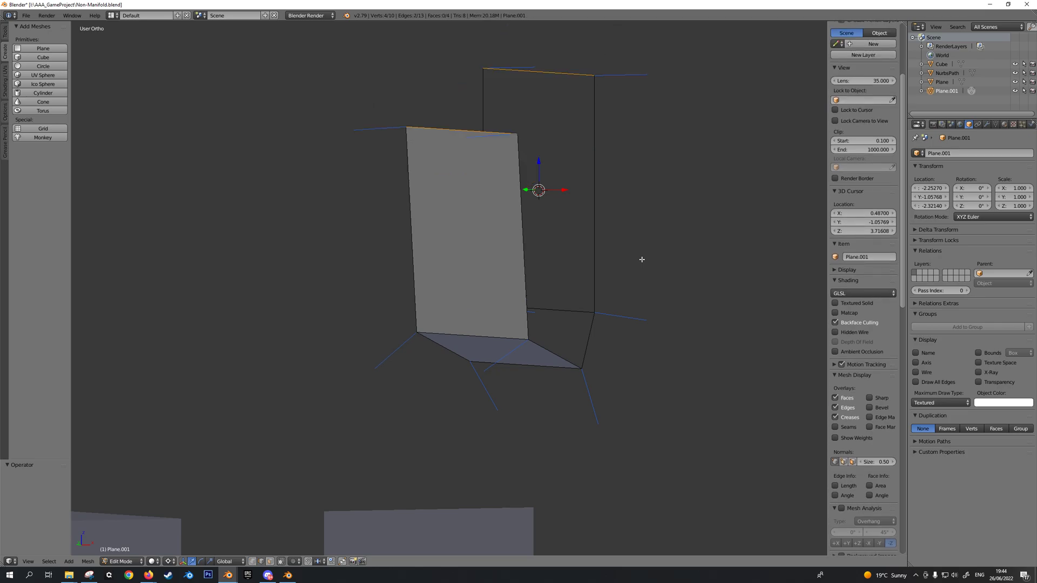
{"action": "key", "text": "ctrl+z"}
- Fill a face between the free extruded edge and the upright plane's lower edge, and clear the selection
{"action": "middle_click_drag", "start_coordinate": [644, 257], "coordinate": [597, 291]}
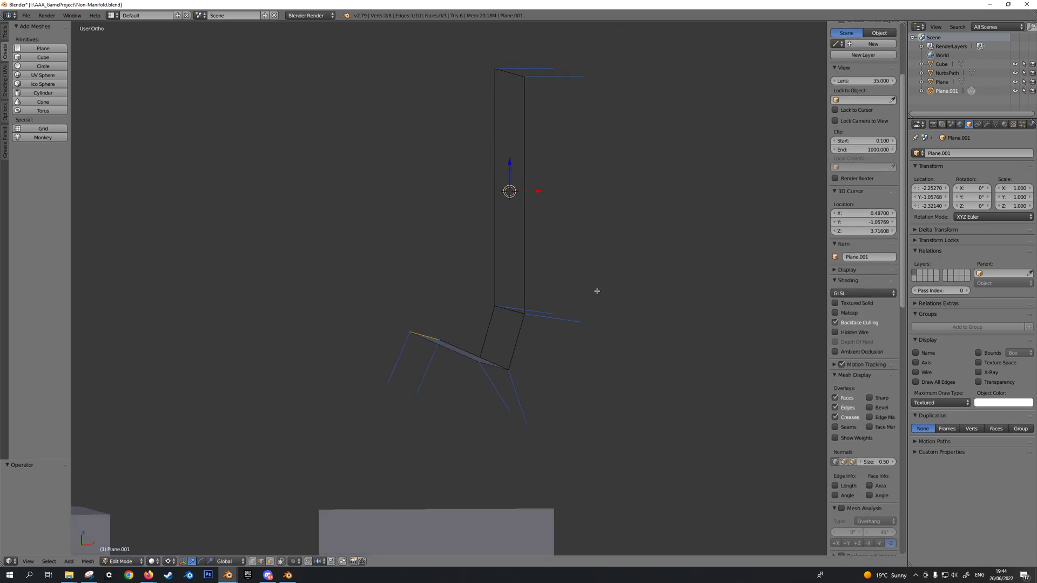
{"action": "middle_click_drag", "start_coordinate": [577, 318], "coordinate": [547, 320]}
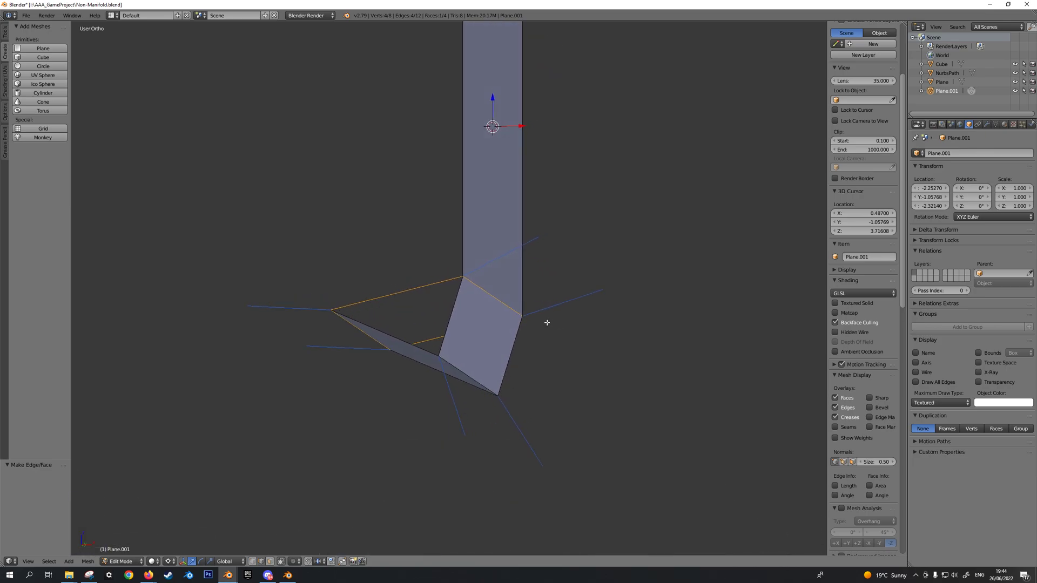
{"action": "key", "text": "a"}
- Select the edge shared by three faces, examine it from several sides and select the whole mesh
{"action": "right_click", "coordinate": [496, 298]}
{"action": "middle_click_drag", "start_coordinate": [496, 298], "coordinate": [532, 326]}
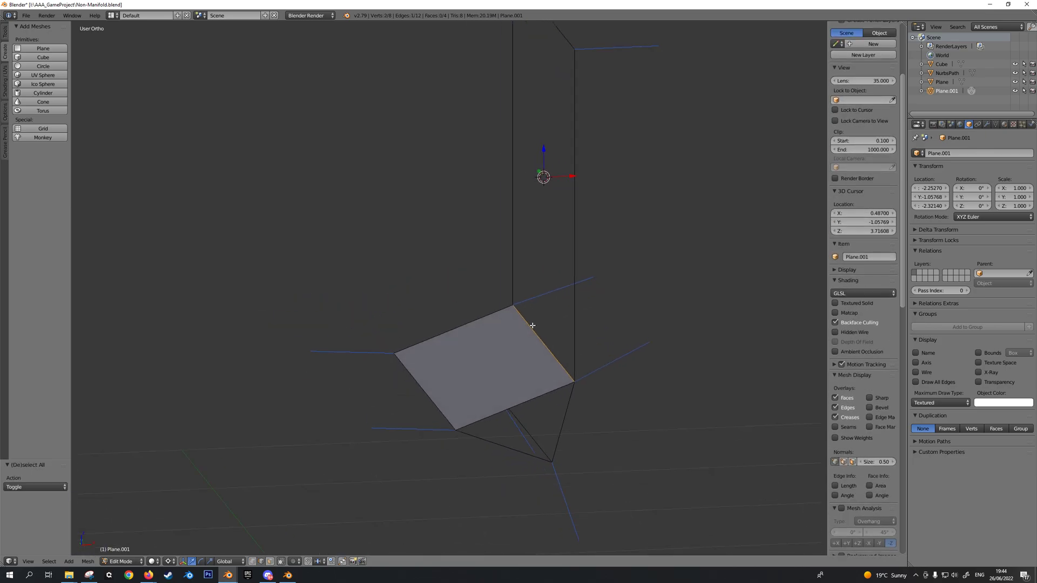
{"action": "middle_click_drag", "start_coordinate": [494, 369], "coordinate": [482, 329]}
{"action": "middle_click_drag", "start_coordinate": [357, 239], "coordinate": [598, 385]}
{"action": "key", "text": "a"}
{"action": "key", "text": "a"}
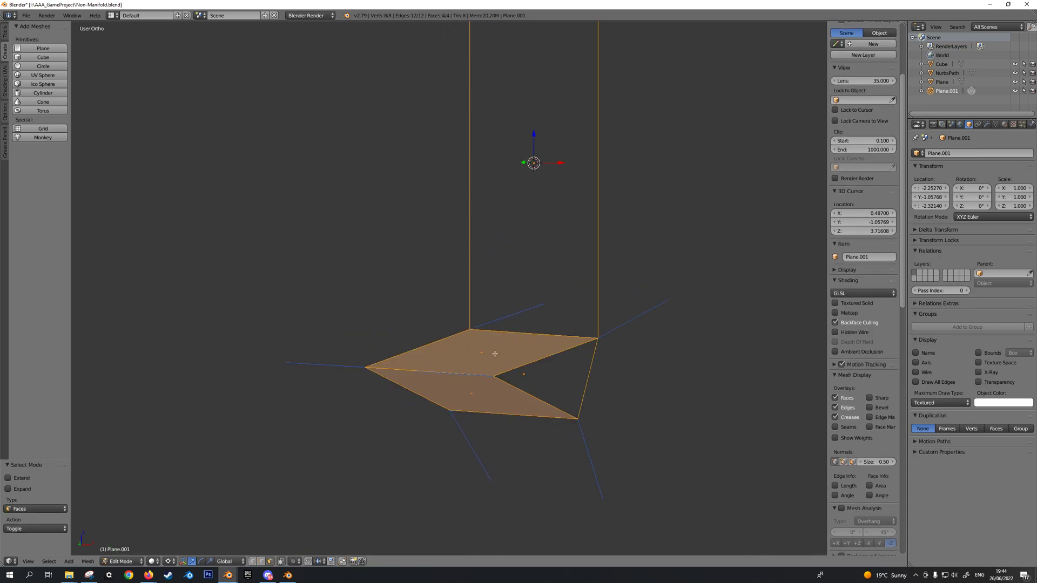
- Select a single face beside the shared edge, examine it, and review the whole shape with nothing selected
{"action": "key", "text": "a"}
{"action": "right_click", "coordinate": [520, 351]}
{"action": "middle_click_drag", "start_coordinate": [553, 194], "coordinate": [532, 240]}
{"action": "middle_click_drag", "start_coordinate": [501, 373], "coordinate": [532, 283]}
{"action": "key", "text": "a"}
{"action": "scroll", "coordinate": [558, 350], "scroll_direction": "down", "scroll_amount": 5}
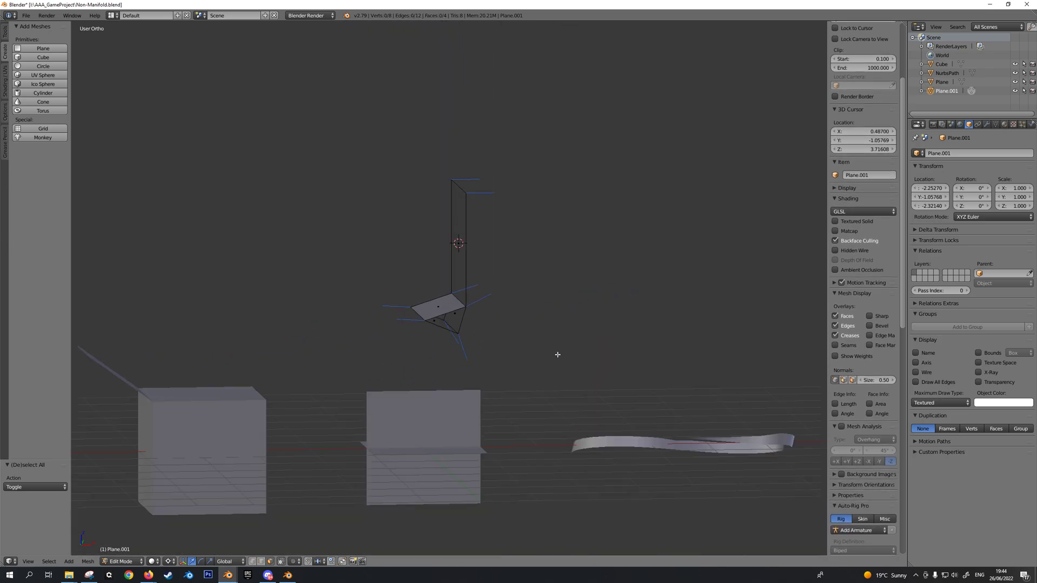
{"action": "scroll", "coordinate": [529, 292], "scroll_direction": "up", "scroll_amount": 2}
{"action": "scroll", "coordinate": [439, 193], "scroll_direction": "up", "scroll_amount": 2}
{"action": "middle_click_drag", "start_coordinate": [433, 175], "coordinate": [518, 318], "text": "shift"}
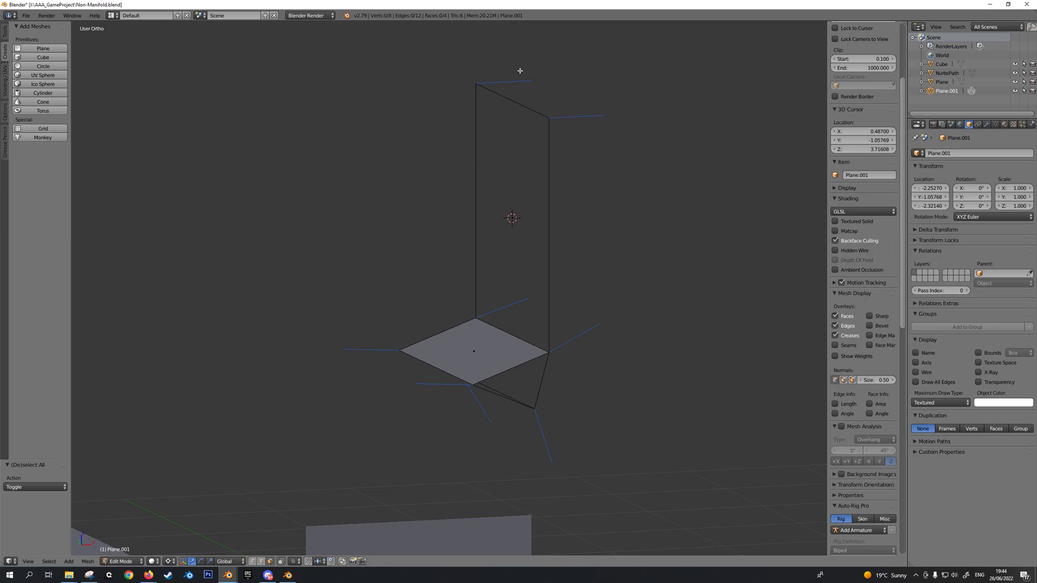
- Switch from the folded plane to editing the figure-eight strip, centring the view on it
{"action": "scroll", "coordinate": [606, 148], "scroll_direction": "down", "scroll_amount": 3}
{"action": "scroll", "coordinate": [544, 322], "scroll_direction": "up", "scroll_amount": 6}
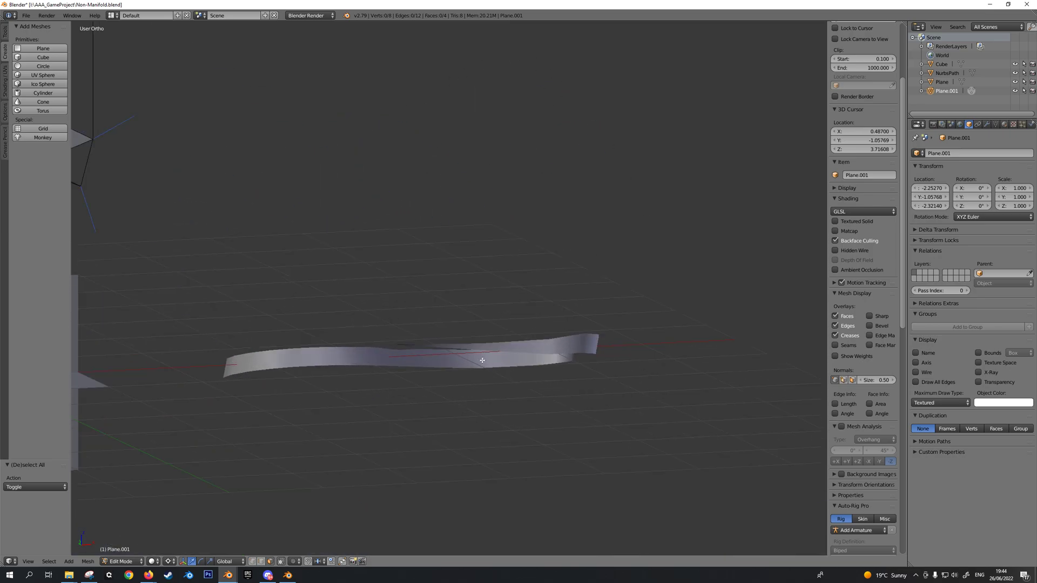
{"action": "key", "text": "Tab"}
{"action": "key", "text": "KP_Decimal"}
{"action": "middle_click_drag", "start_coordinate": [499, 265], "coordinate": [509, 286]}
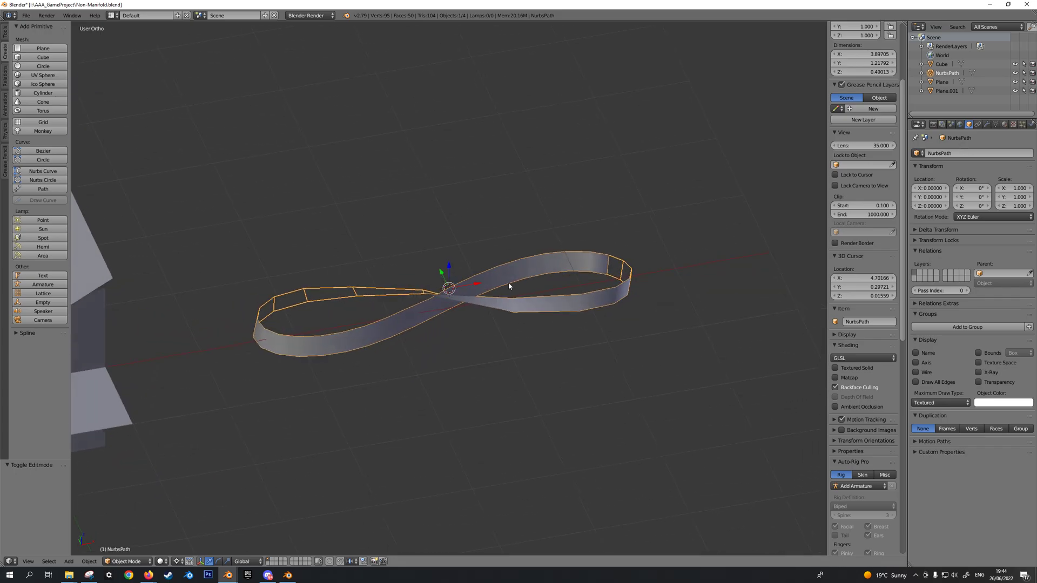
{"action": "scroll", "coordinate": [519, 300], "scroll_direction": "up", "scroll_amount": 2}
{"action": "middle_click_drag", "start_coordinate": [536, 324], "coordinate": [578, 303]}
{"action": "key", "text": "Tab"}
{"action": "scroll", "coordinate": [563, 311], "scroll_direction": "up", "scroll_amount": 3}
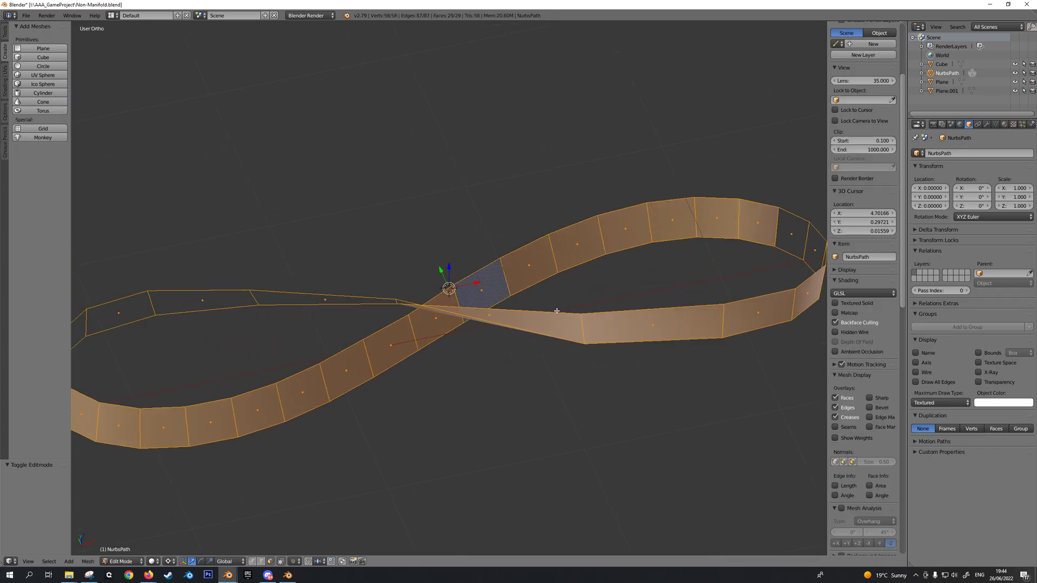
- Examine the figure-eight strip from several sides, clear its selection and inspect the faces around its bend closely
{"action": "scroll", "coordinate": [625, 262], "scroll_direction": "down", "scroll_amount": 3}
{"action": "middle_click_drag", "start_coordinate": [625, 262], "coordinate": [613, 297]}
{"action": "scroll", "coordinate": [613, 297], "scroll_direction": "up", "scroll_amount": 3}
{"action": "scroll", "coordinate": [459, 265], "scroll_direction": "down", "scroll_amount": 2}
{"action": "middle_click_drag", "start_coordinate": [484, 281], "coordinate": [593, 273]}
{"action": "scroll", "coordinate": [509, 277], "scroll_direction": "up", "scroll_amount": 2}
{"action": "key", "text": "a"}
{"action": "scroll", "coordinate": [509, 277], "scroll_direction": "down", "scroll_amount": 3}
{"action": "scroll", "coordinate": [567, 287], "scroll_direction": "up", "scroll_amount": 5}
{"action": "middle_click_drag", "start_coordinate": [541, 301], "coordinate": [434, 306]}
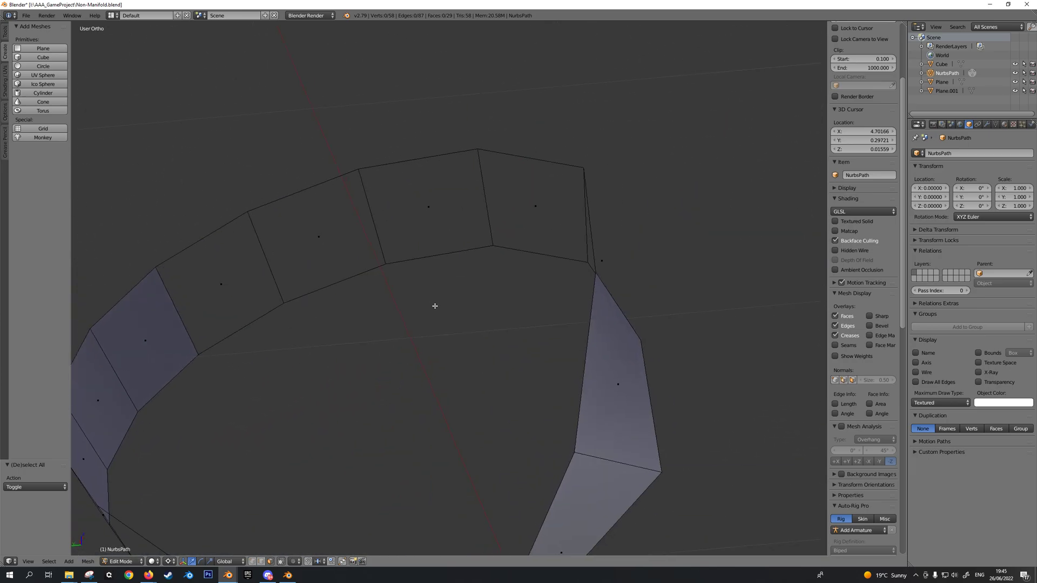
- Circle-select a run of faces along the strip's bend, follow them around the loop and select the whole strip
{"action": "key", "text": "c"}
{"action": "left_click_drag", "start_coordinate": [240, 285], "coordinate": [313, 236]}
{"action": "key", "text": "Escape"}
{"action": "mouse_move", "coordinate": [520, 228]}
{"action": "middle_mouse_down"}
{"action": "mouse_move", "coordinate": [509, 247]}
{"action": "mouse_move", "coordinate": [565, 232]}
{"action": "mouse_move", "coordinate": [545, 369]}
{"action": "mouse_move", "coordinate": [543, 322]}
{"action": "mouse_move", "coordinate": [514, 303]}
{"action": "mouse_move", "coordinate": [551, 417]}
{"action": "mouse_move", "coordinate": [519, 332]}
{"action": "mouse_move", "coordinate": [657, 356]}
{"action": "mouse_move", "coordinate": [503, 353]}
{"action": "middle_mouse_up"}
{"action": "middle_click_drag", "start_coordinate": [638, 378], "coordinate": [594, 319]}
{"action": "key", "text": "a"}
{"action": "key", "text": "a"}
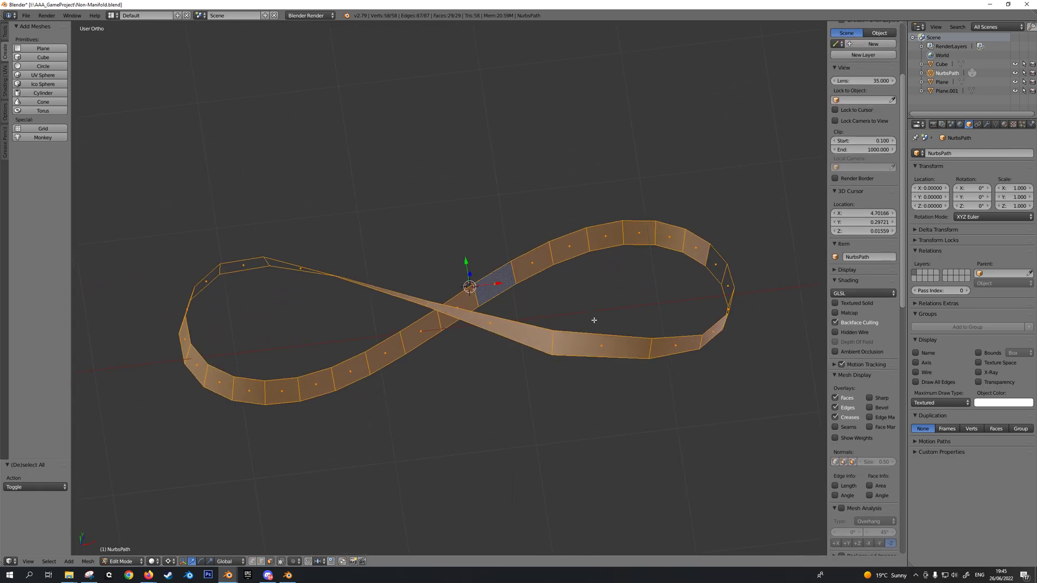
- Leave the strip's mesh editing, switch to the Blender window with the box and plane examples and select all its geometry
{"action": "scroll", "coordinate": [622, 328], "scroll_direction": "up", "scroll_amount": 1}
{"action": "scroll", "coordinate": [625, 287], "scroll_direction": "down", "scroll_amount": 3}
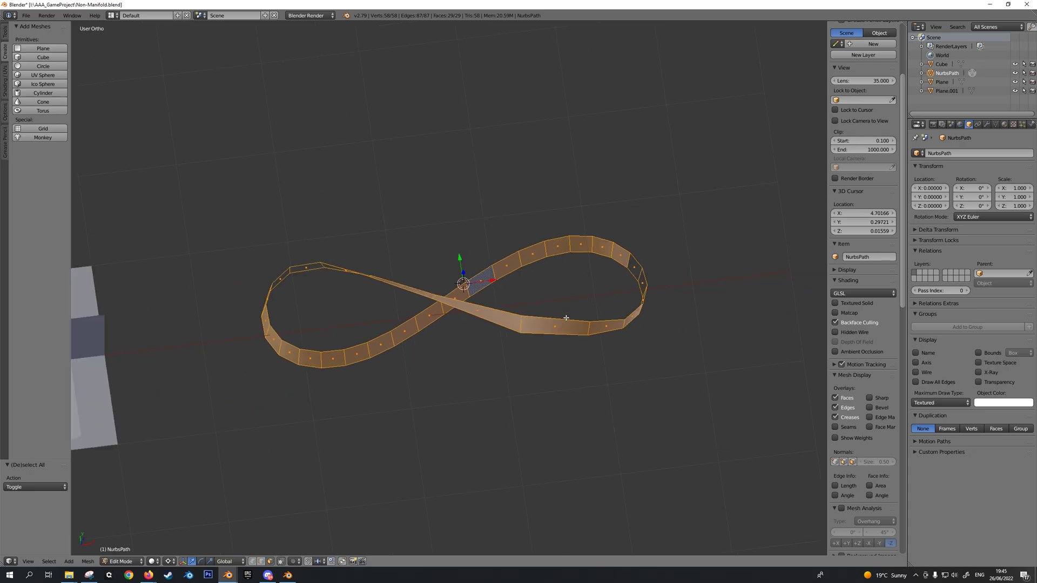
{"action": "key", "text": "Tab"}
{"action": "mouse_move", "coordinate": [229, 577]}
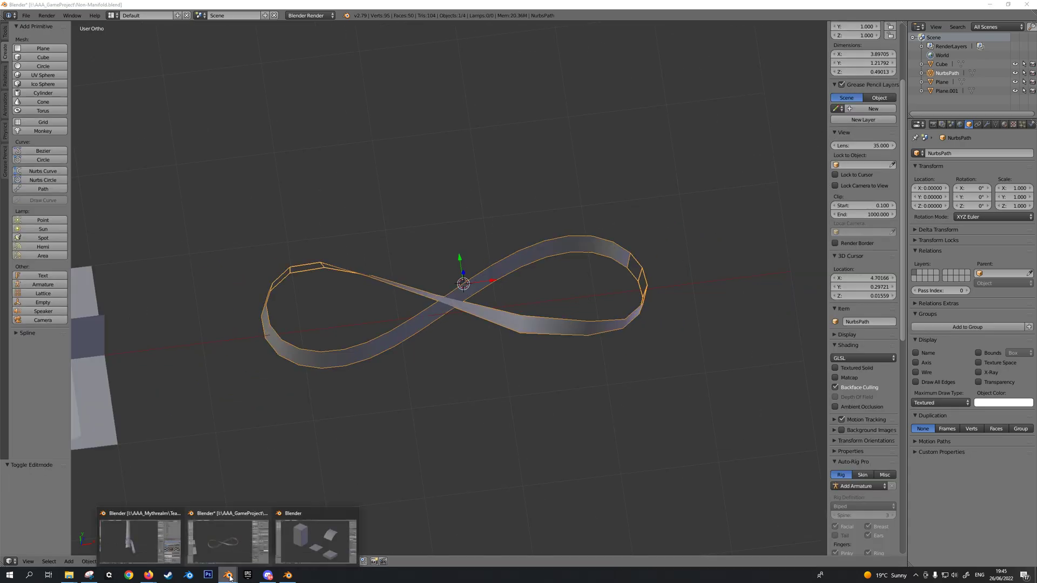
{"action": "left_click", "coordinate": [316, 540]}
{"action": "key", "text": "a"}
{"action": "middle_click_drag", "start_coordinate": [427, 274], "coordinate": [239, 167]}
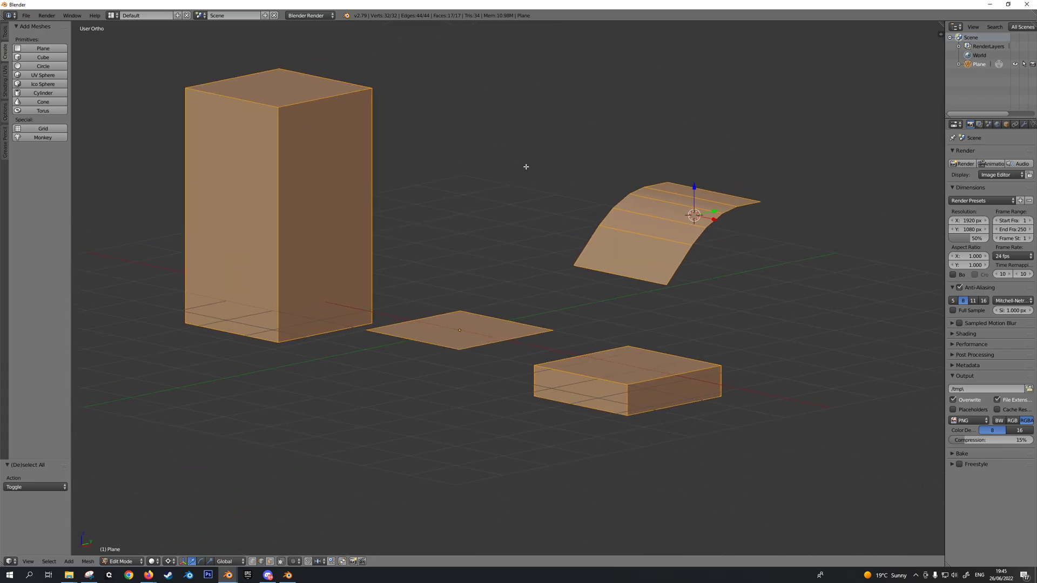
{"action": "middle_click_drag", "start_coordinate": [526, 167], "coordinate": [533, 230]}
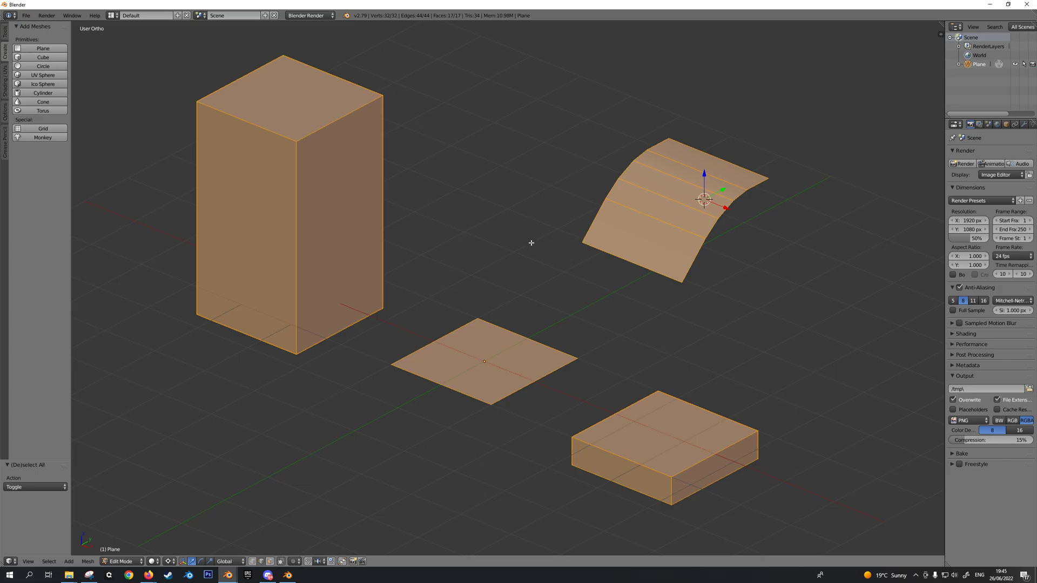
- Switch to the Firefox window with Wikipedia's Manifold article and read its introductory definition
{"action": "middle_click_drag", "start_coordinate": [539, 228], "coordinate": [550, 225]}
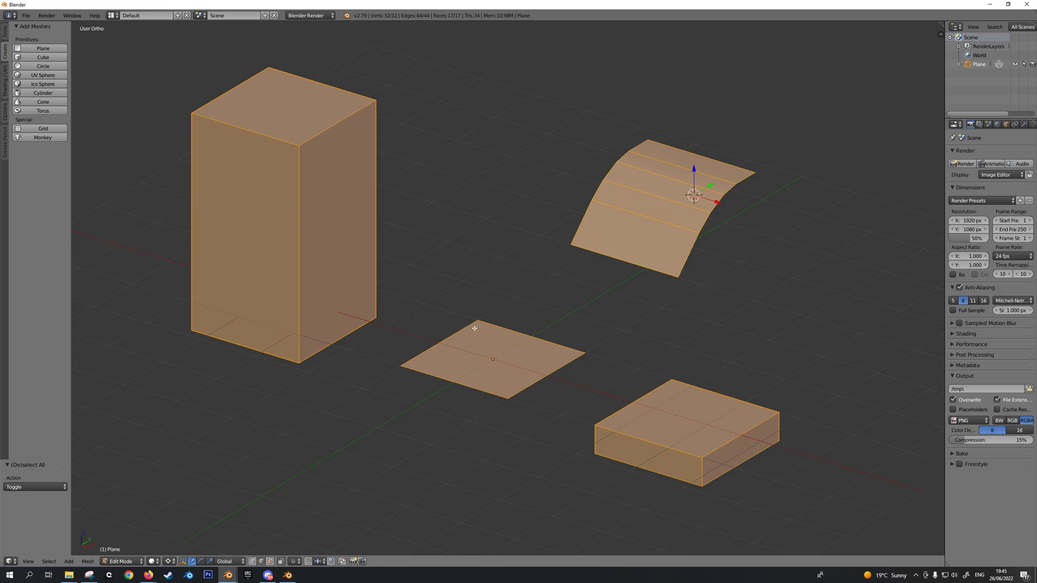
{"action": "left_click", "coordinate": [149, 575]}
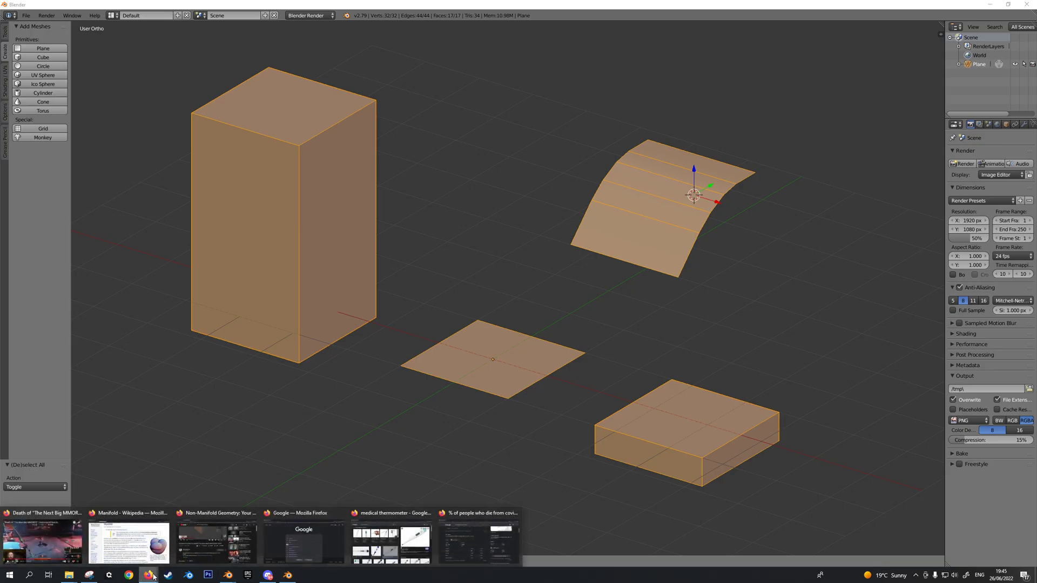
{"action": "left_click", "coordinate": [141, 540]}
{"action": "scroll", "coordinate": [452, 292], "scroll_direction": "up", "scroll_amount": 2}
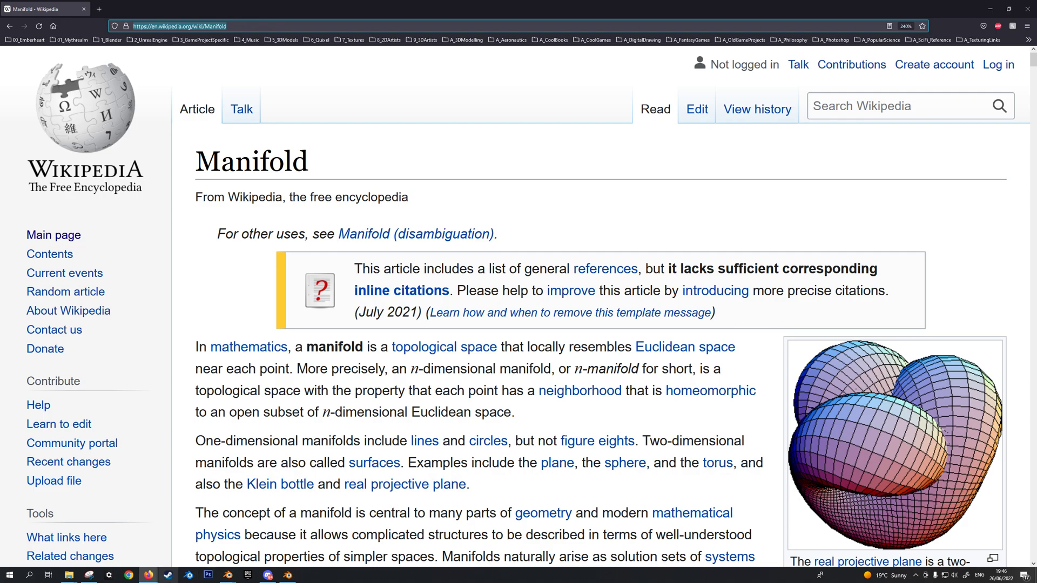
- Return to the Blender window with Non-Manifold.blend and view the cube, plane and strip examples together
{"action": "left_click", "coordinate": [228, 575]}
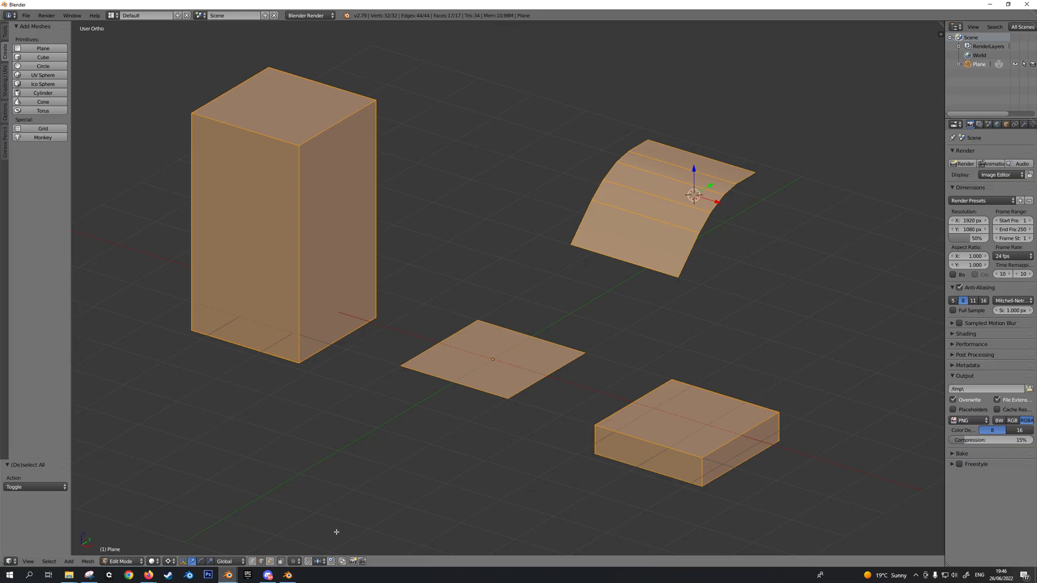
{"action": "left_click", "coordinate": [229, 581]}
{"action": "left_click", "coordinate": [232, 540]}
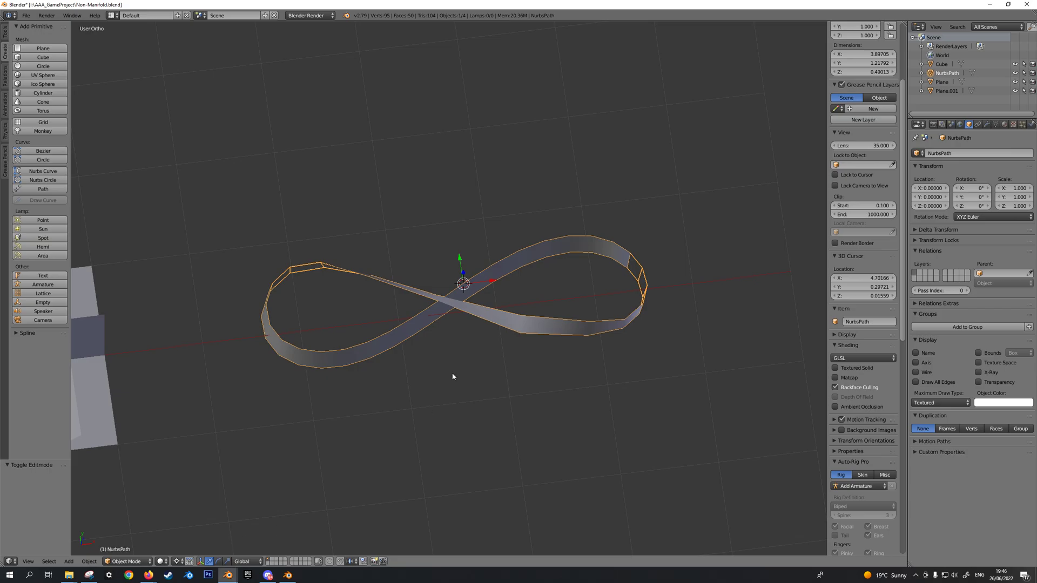
{"action": "scroll", "coordinate": [486, 297], "scroll_direction": "down", "scroll_amount": 3}
{"action": "middle_click_drag", "start_coordinate": [359, 297], "coordinate": [321, 260]}
{"action": "middle_click_drag", "start_coordinate": [321, 260], "coordinate": [531, 307], "text": "shift"}
{"action": "middle_click_drag", "start_coordinate": [530, 311], "coordinate": [521, 304]}
- Select the intersecting planes, view them among the other examples and clear the selection
{"action": "right_click", "coordinate": [436, 306]}
{"action": "middle_click_drag", "start_coordinate": [501, 347], "coordinate": [543, 364]}
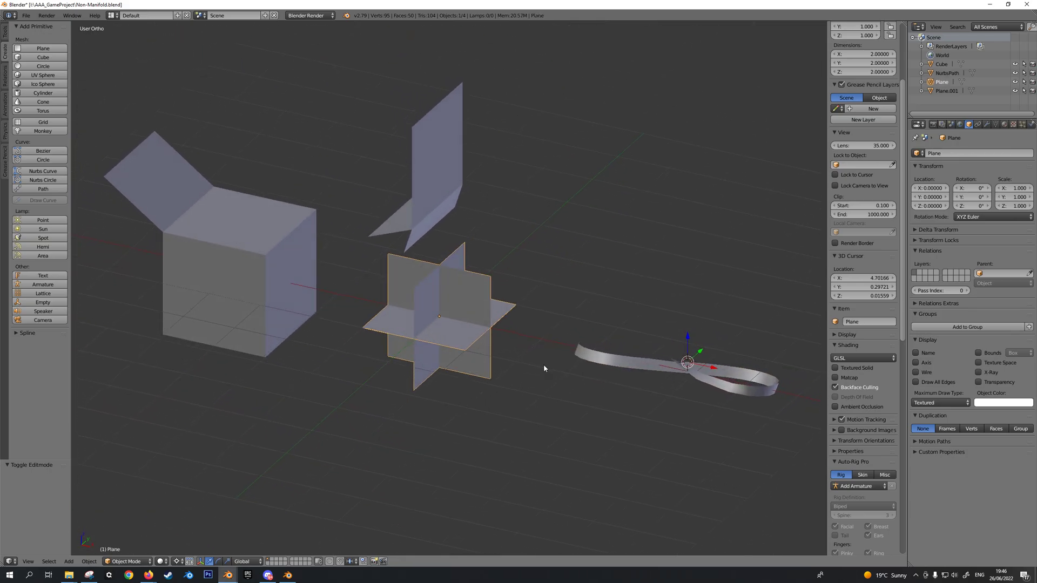
{"action": "key", "text": "a"}
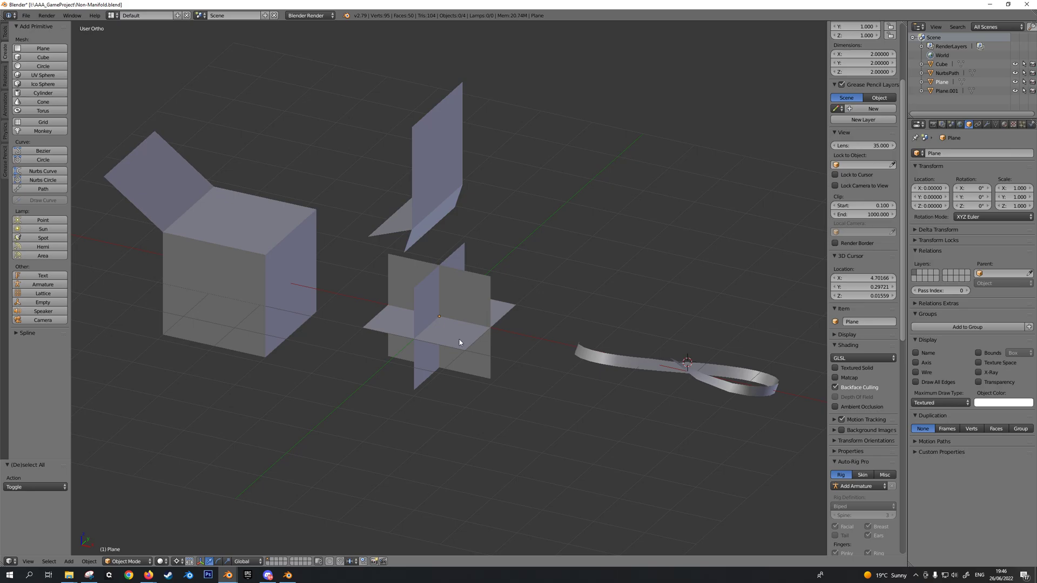